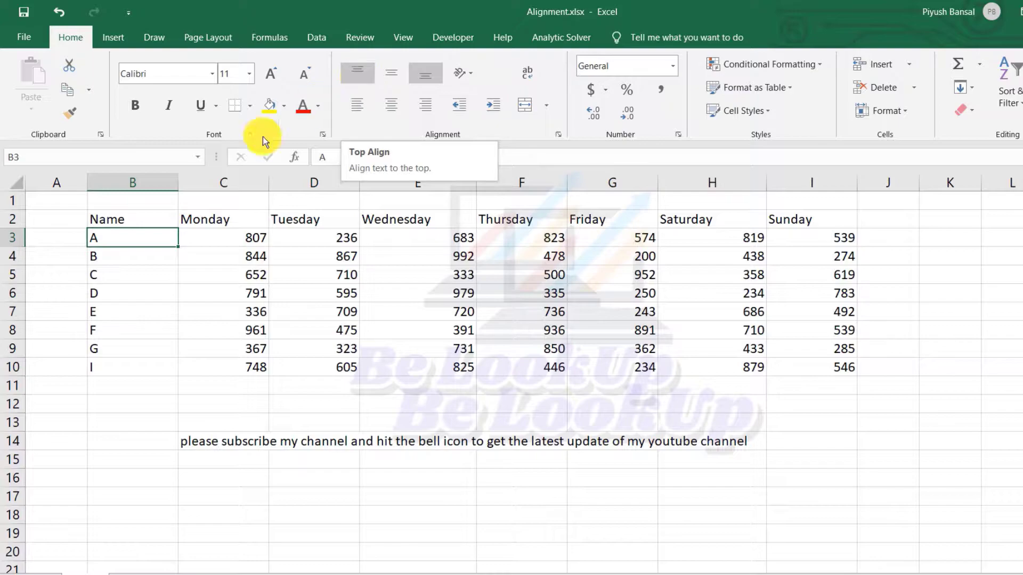
Raise row 2 to height 37.80 (about 63 pixels), then select header cells B2:I2
{"action": "left_click", "coordinate": [16, 219]}
{"action": "left_click_drag", "start_coordinate": [17, 228], "coordinate": [21, 263]}
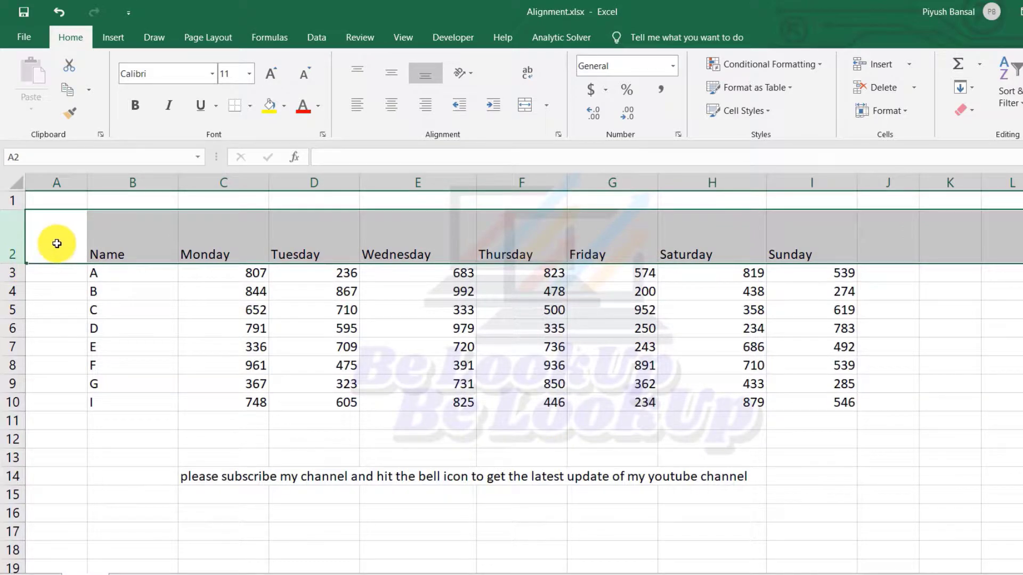
{"action": "left_click", "coordinate": [116, 234]}
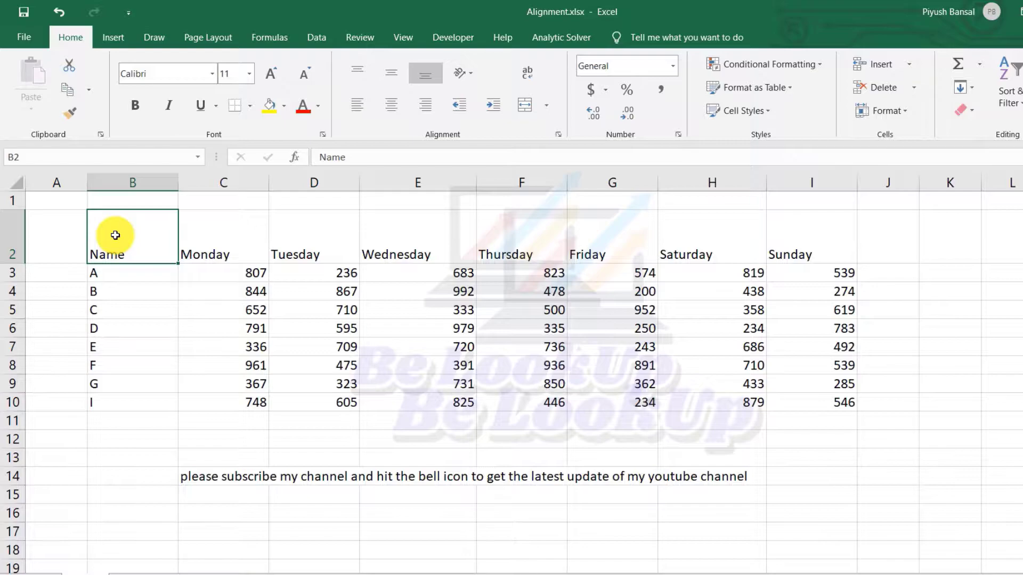
{"action": "key", "text": "Right"}
{"action": "key", "text": "Left"}
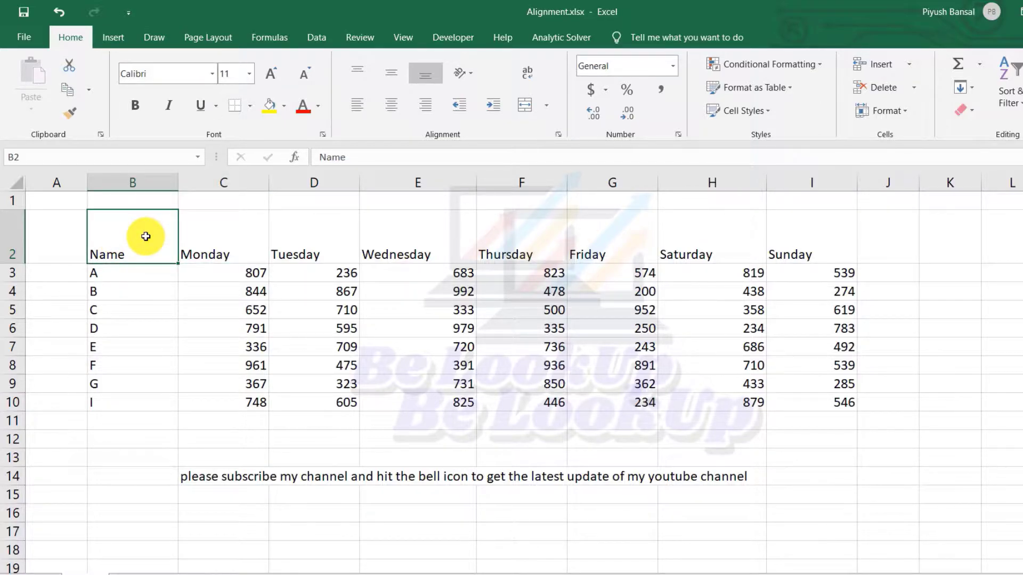
{"action": "key", "text": "ctrl+shift+Right"}
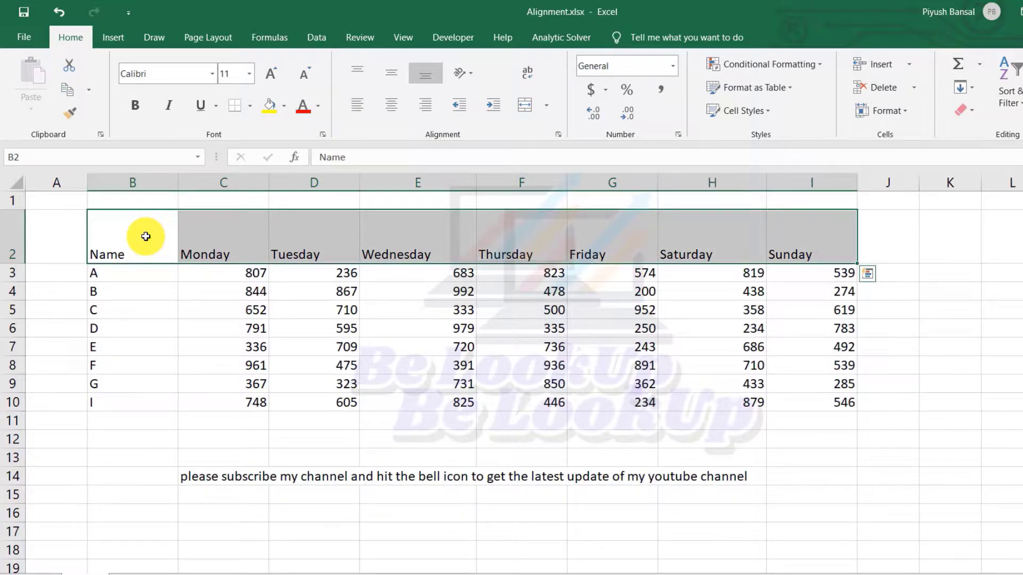
{"action": "key", "text": "Left"}
{"action": "key", "text": "Right"}
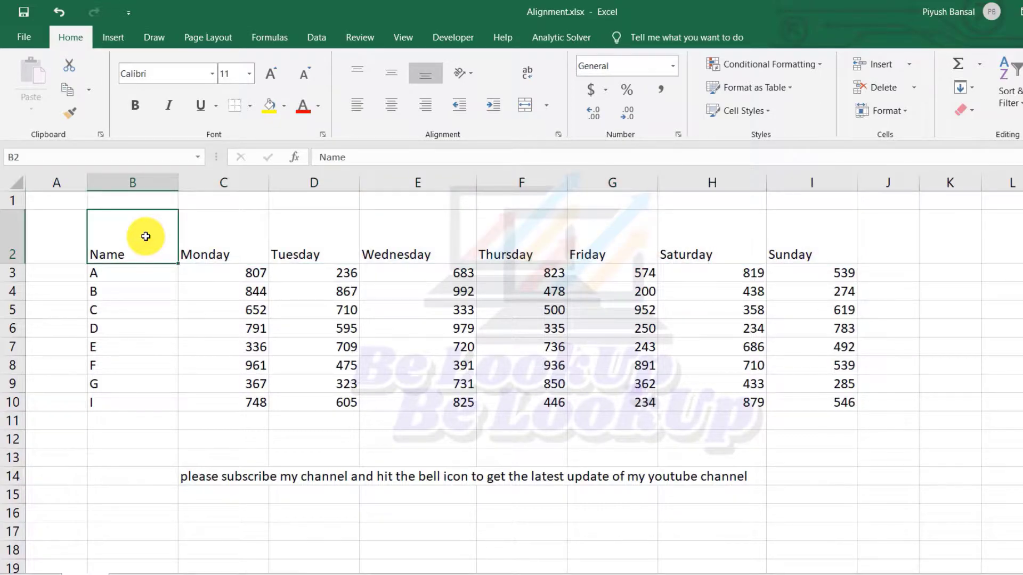
{"action": "key", "text": "ctrl+shift+Right"}
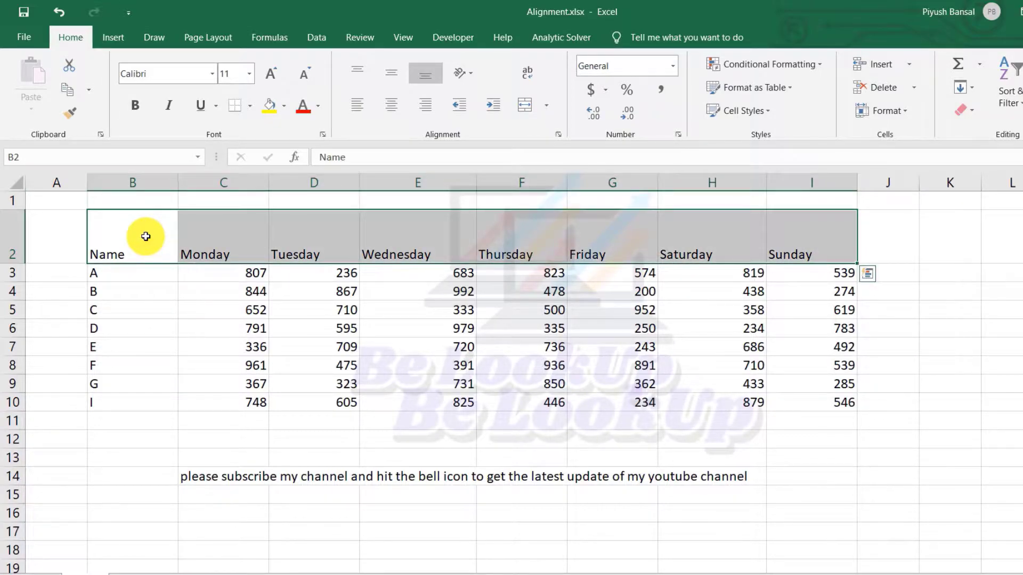
{"action": "key", "text": "Left"}
{"action": "key", "text": "Right"}
{"action": "key", "text": "ctrl+shift+Right"}
{"action": "left_click", "coordinate": [353, 75]}
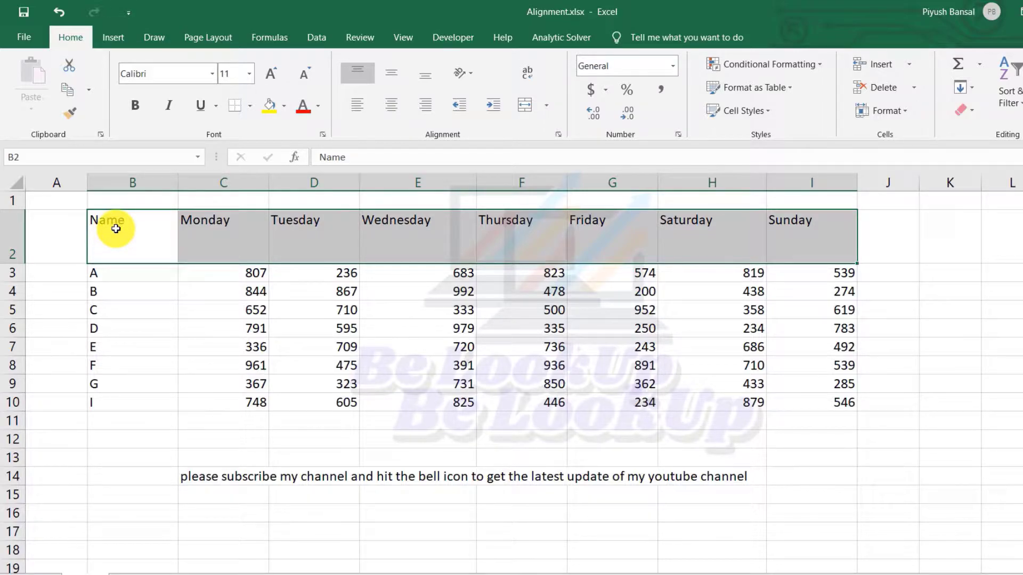
{"action": "left_click", "coordinate": [388, 75]}
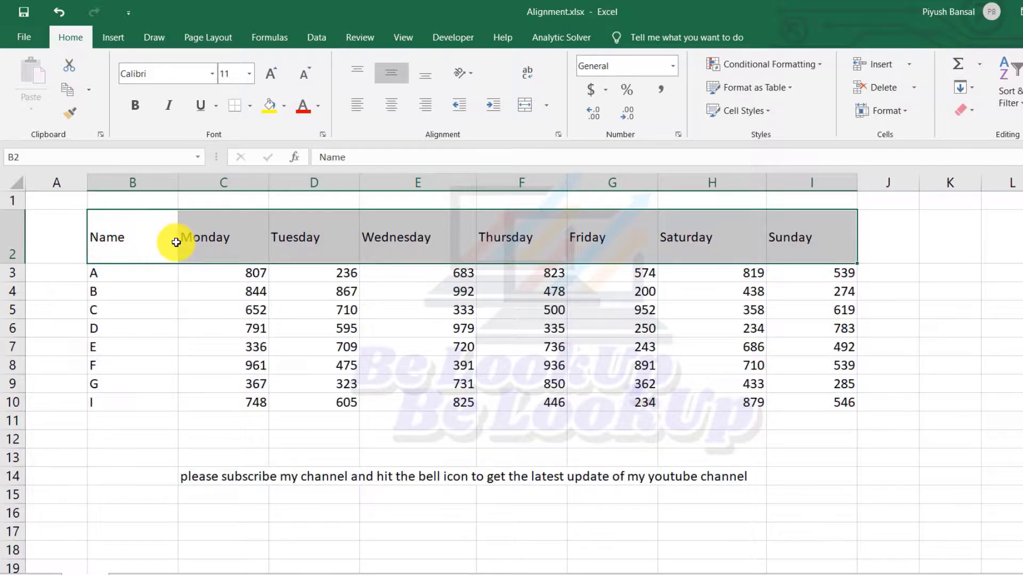
{"action": "left_click_drag", "start_coordinate": [126, 237], "coordinate": [766, 236]}
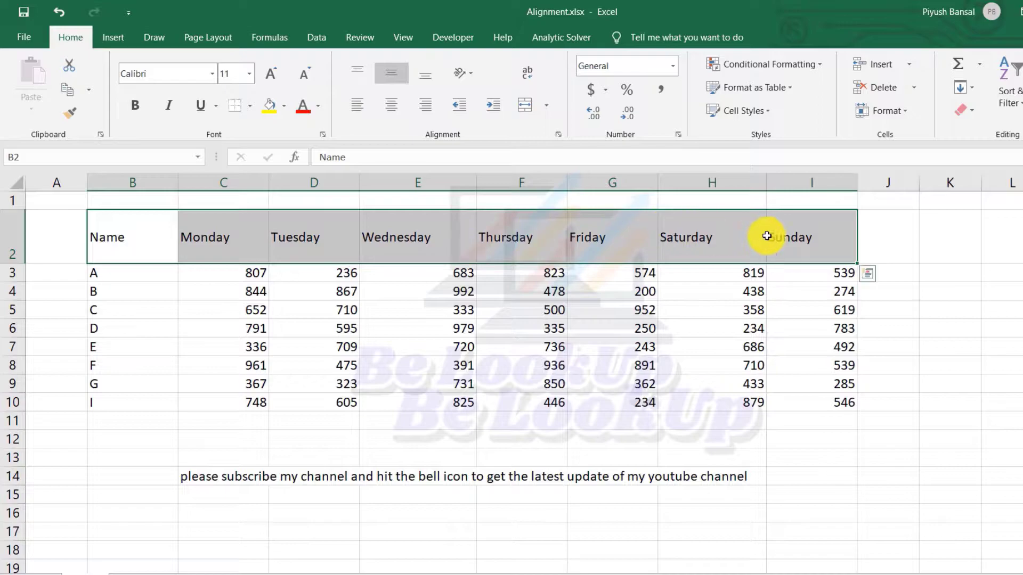
{"action": "left_click", "coordinate": [427, 80]}
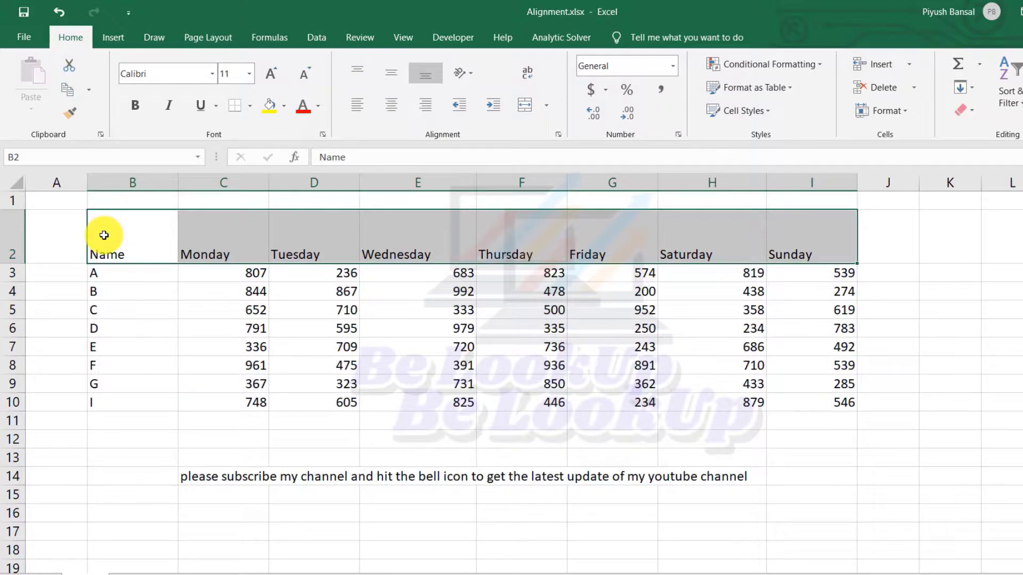
Apply Middle Align and Center to the Name–Sunday headers, after trying left and right alignment
{"action": "left_click", "coordinate": [391, 72]}
{"action": "left_click", "coordinate": [391, 105]}
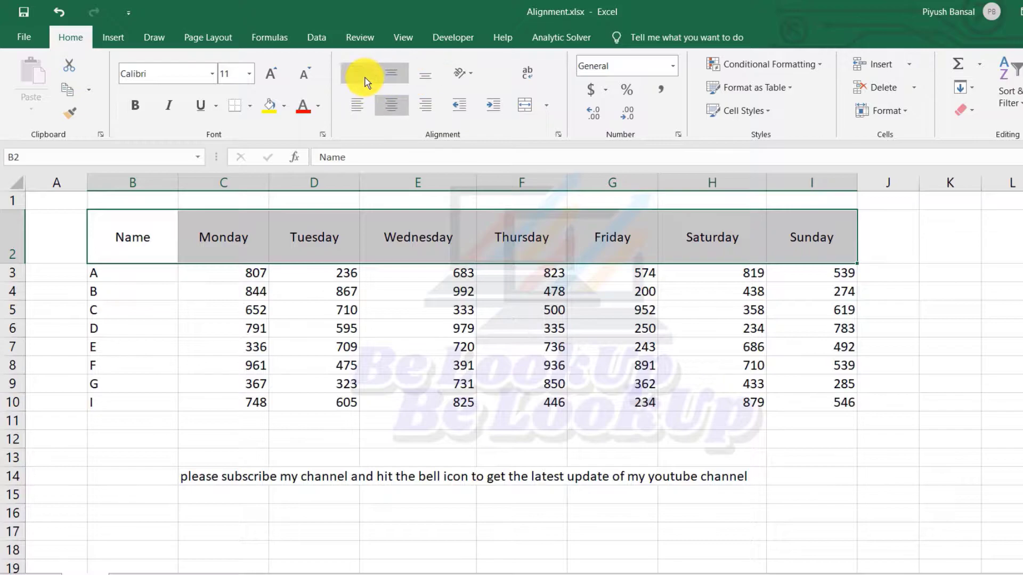
{"action": "left_click", "coordinate": [357, 107]}
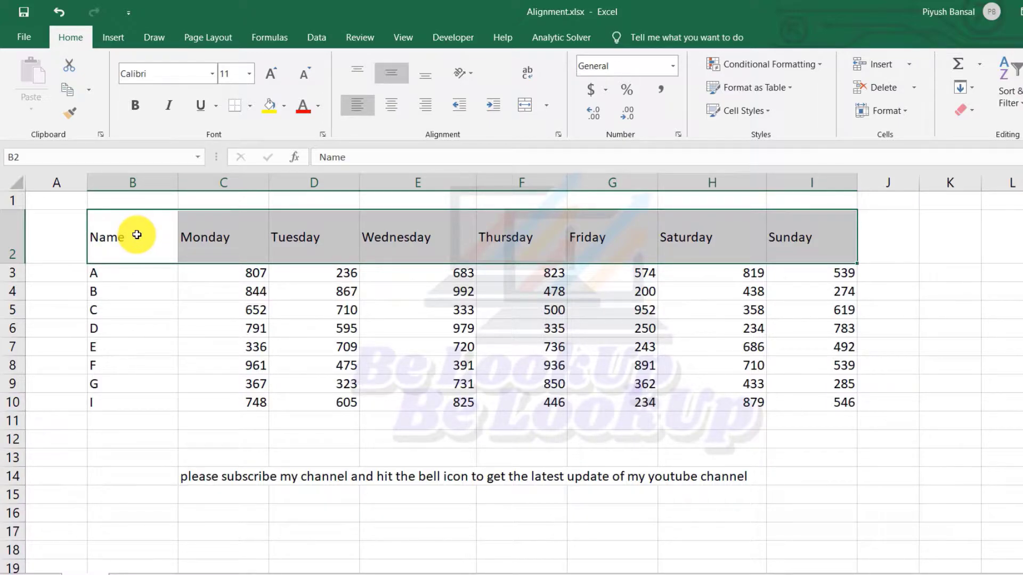
{"action": "left_click", "coordinate": [395, 105]}
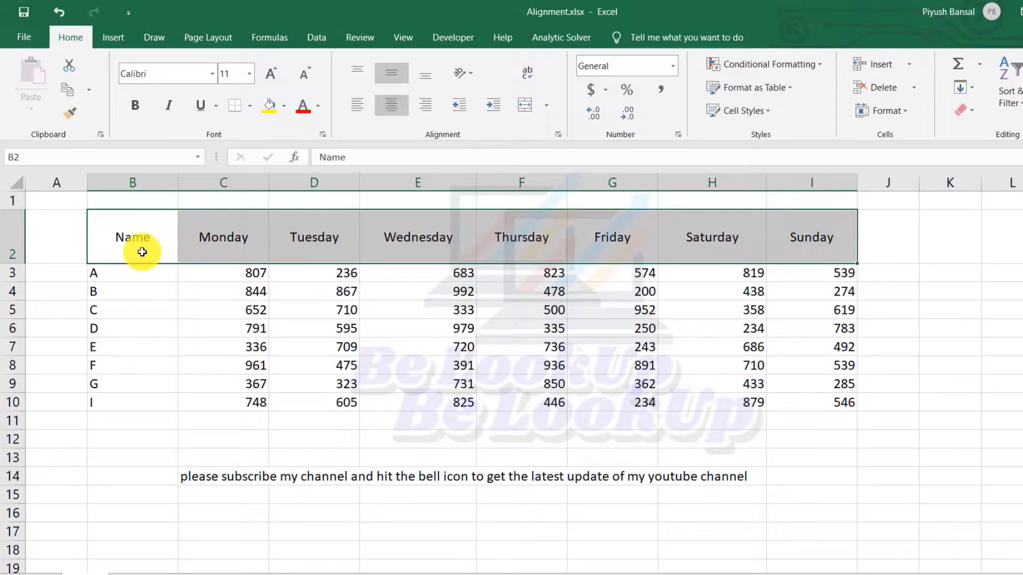
{"action": "left_click", "coordinate": [427, 110]}
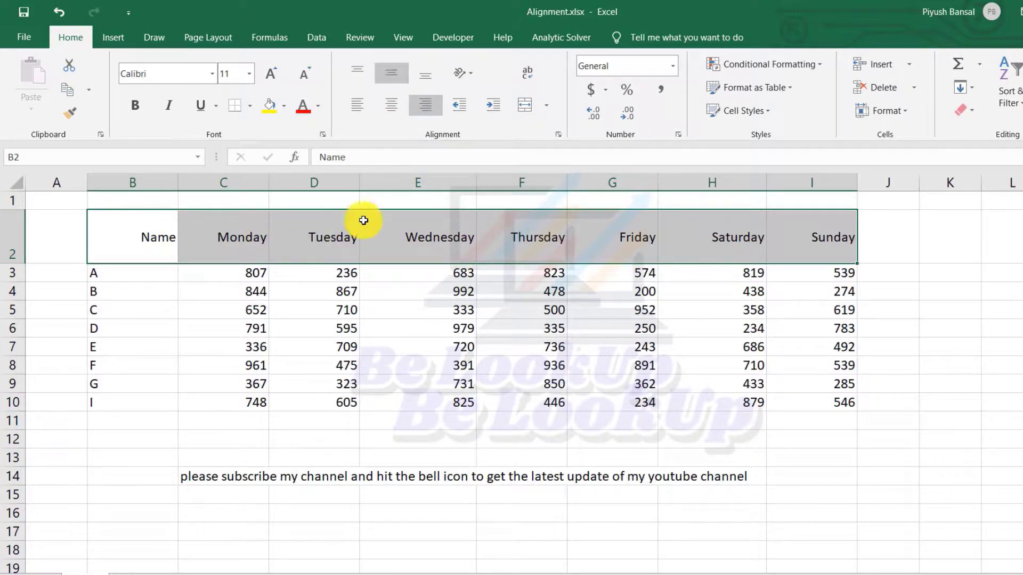
{"action": "left_click", "coordinate": [390, 109]}
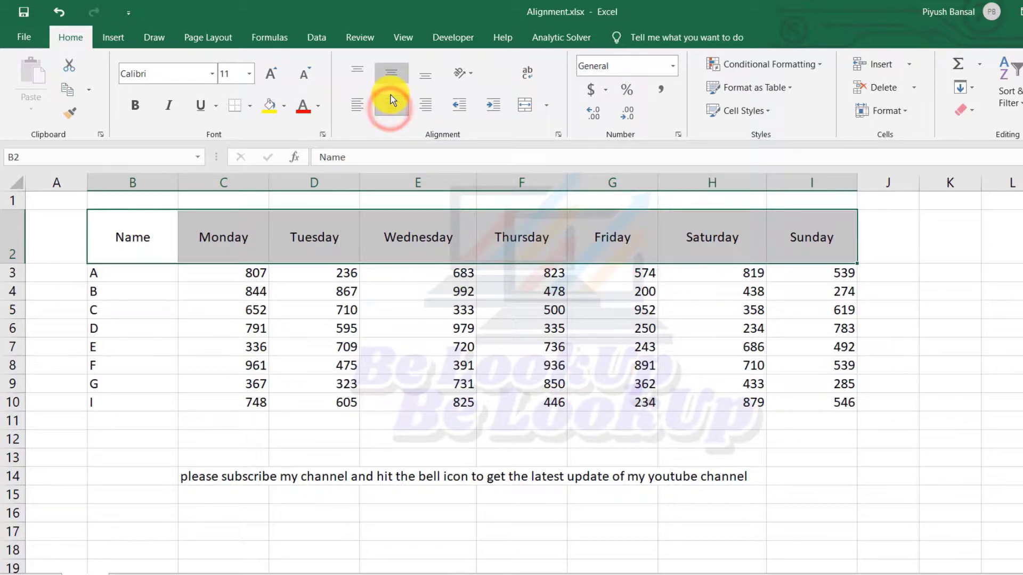
{"action": "left_click", "coordinate": [391, 66]}
{"action": "left_click", "coordinate": [391, 68]}
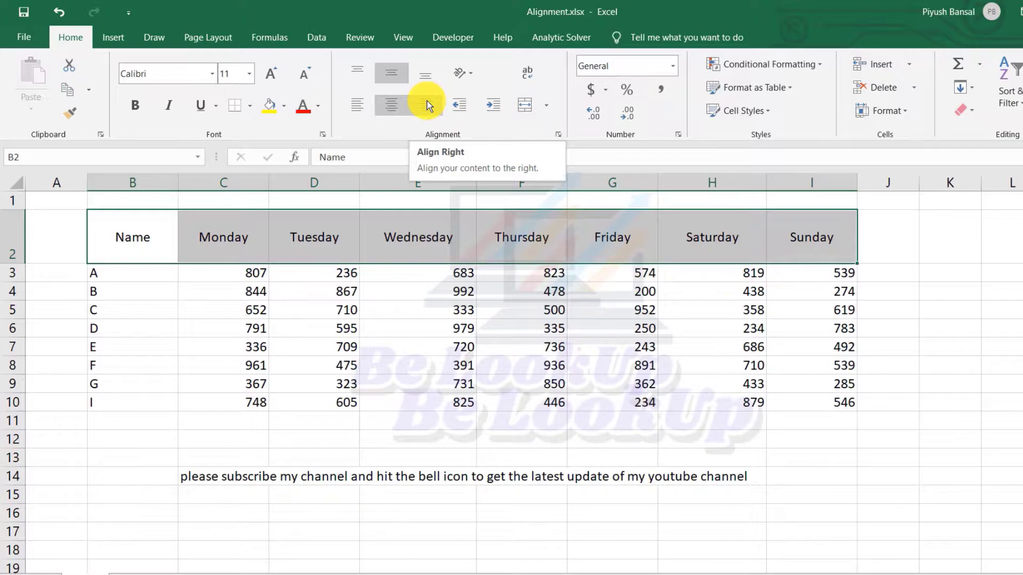
Enter the label 'Auth Sign' in cell E11
{"action": "key", "text": "ctrl+z"}
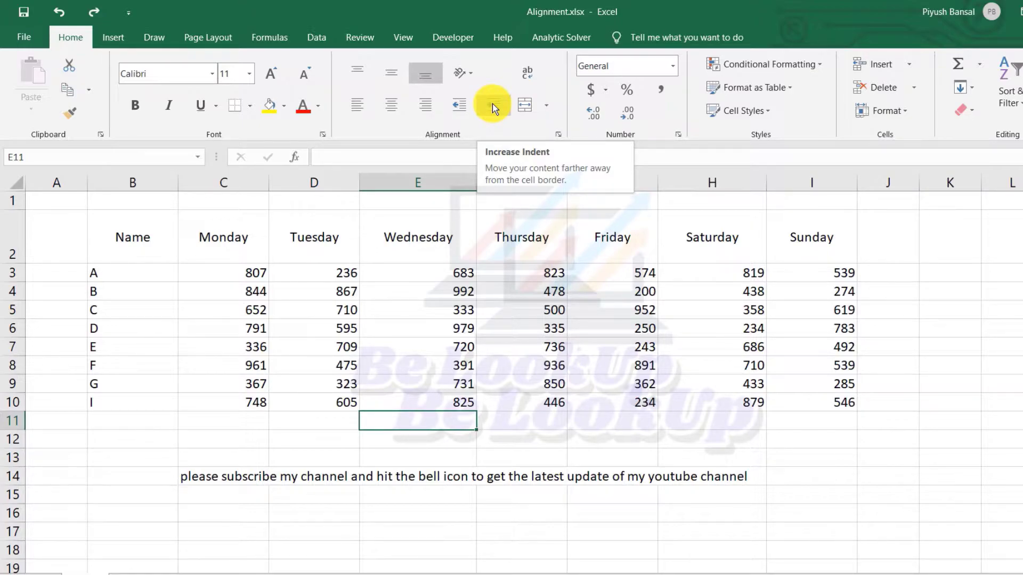
{"action": "left_click", "coordinate": [418, 419]}
{"action": "type", "text": "Auth Sign"}
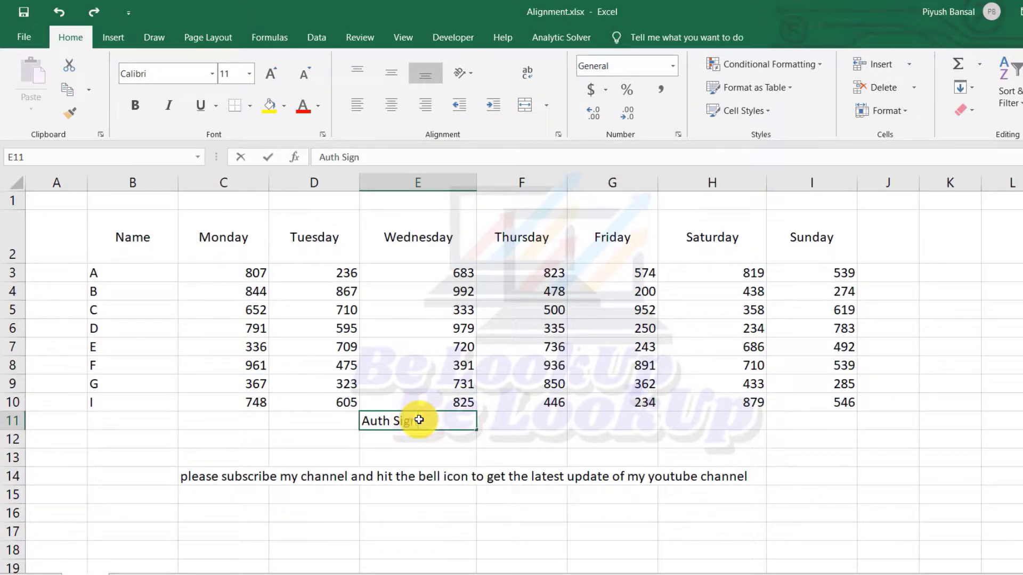
{"action": "key", "text": "Tab"}
{"action": "left_click", "coordinate": [400, 419]}
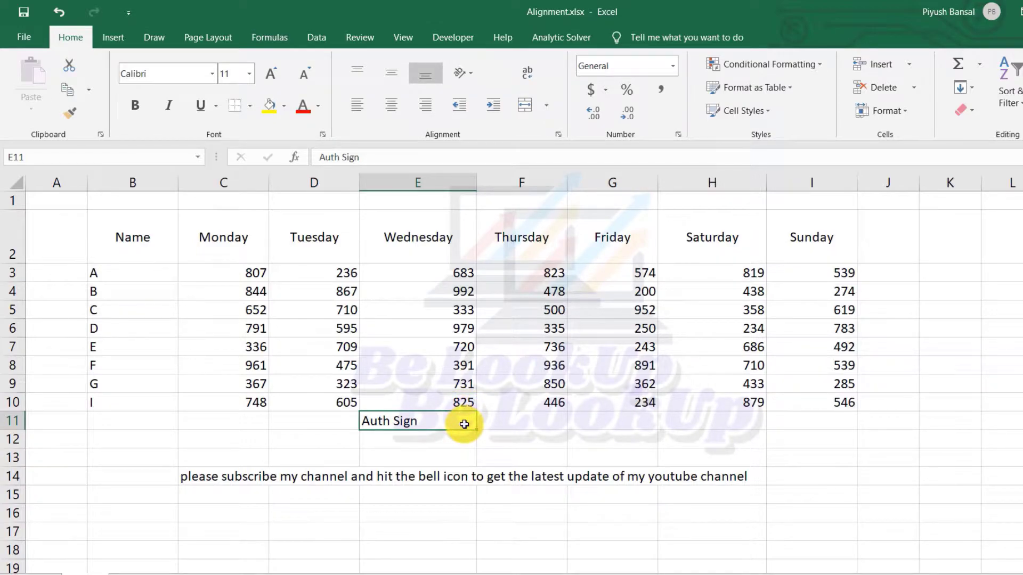
Indent 'Auth Sign' several levels to the right so it extends into column F
{"action": "left_click", "coordinate": [495, 106]}
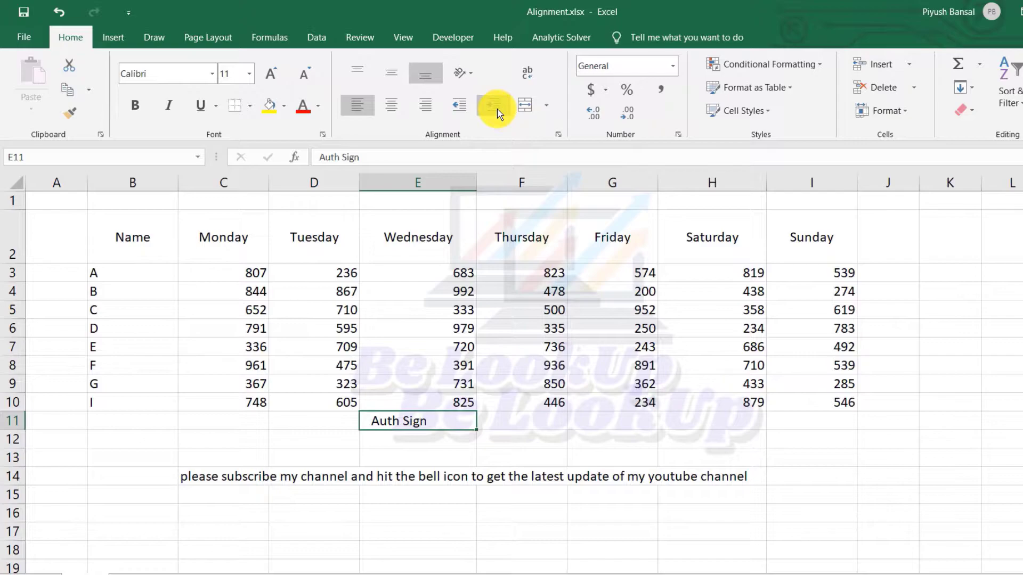
{"action": "left_click", "coordinate": [496, 106]}
{"action": "left_click", "coordinate": [495, 107]}
{"action": "left_click", "coordinate": [495, 107]}
{"action": "left_click", "coordinate": [495, 107]}
{"action": "left_click", "coordinate": [495, 106]}
{"action": "left_click", "coordinate": [495, 107]}
{"action": "left_click", "coordinate": [497, 107]}
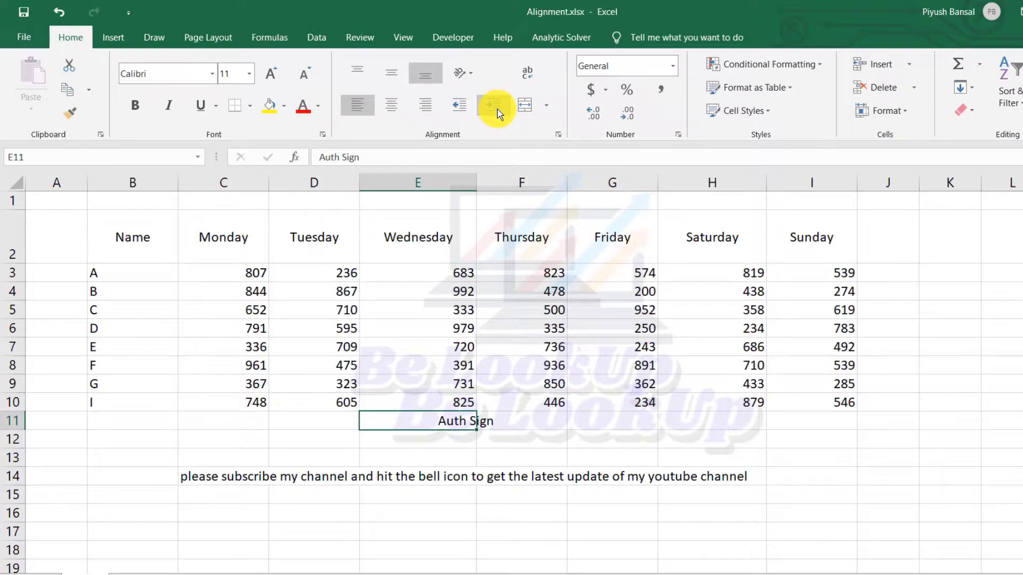
{"action": "left_click", "coordinate": [497, 108]}
{"action": "left_click", "coordinate": [497, 108]}
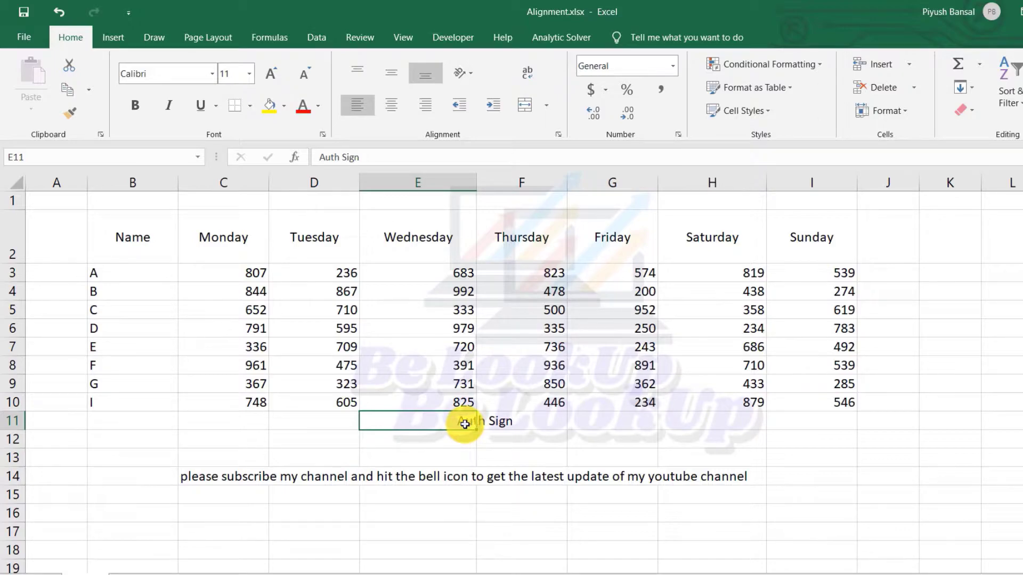
{"action": "left_click", "coordinate": [462, 111]}
{"action": "left_click", "coordinate": [461, 111]}
{"action": "left_click", "coordinate": [461, 111]}
{"action": "left_click", "coordinate": [461, 110]}
{"action": "left_click", "coordinate": [461, 110]}
{"action": "left_click", "coordinate": [461, 111]}
{"action": "left_click", "coordinate": [461, 111]}
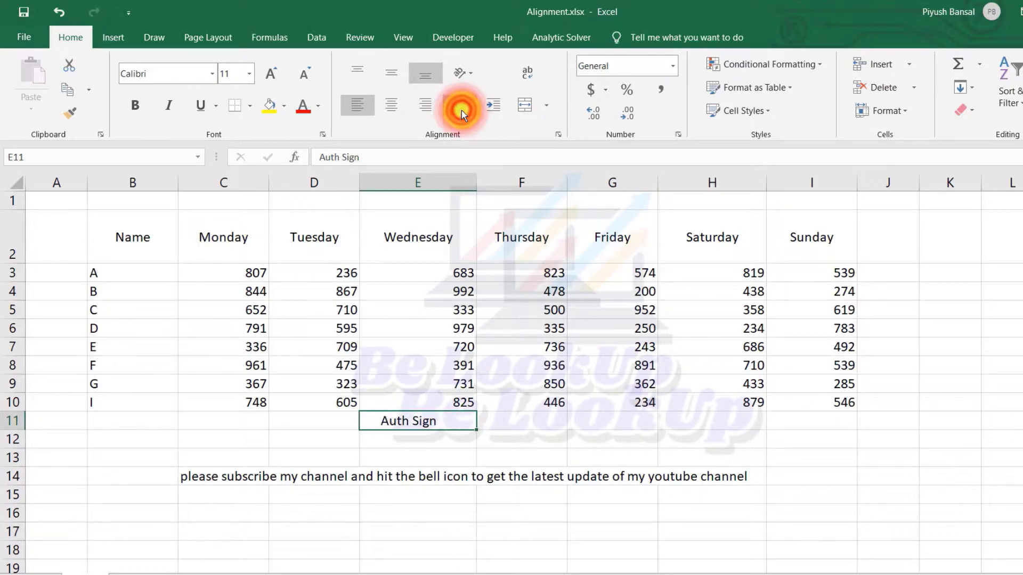
{"action": "left_click", "coordinate": [495, 109]}
{"action": "left_click", "coordinate": [495, 109]}
{"action": "left_click", "coordinate": [496, 109]}
{"action": "left_click", "coordinate": [495, 109]}
{"action": "left_click", "coordinate": [495, 109]}
{"action": "left_click", "coordinate": [495, 108]}
{"action": "left_click", "coordinate": [496, 109]}
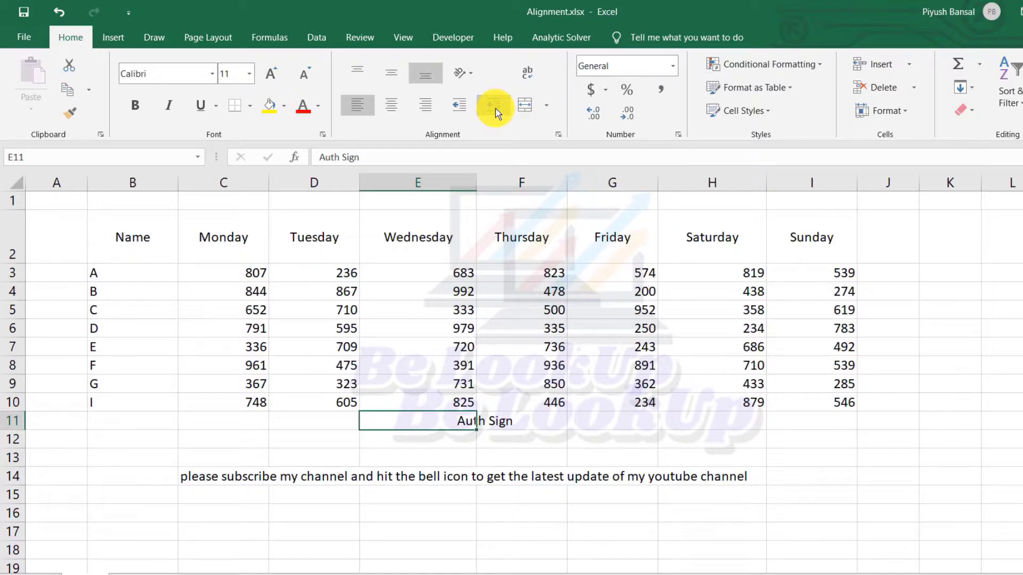
Select the header cells from Name toward Friday and show the Orientation options
{"action": "left_click", "coordinate": [314, 237]}
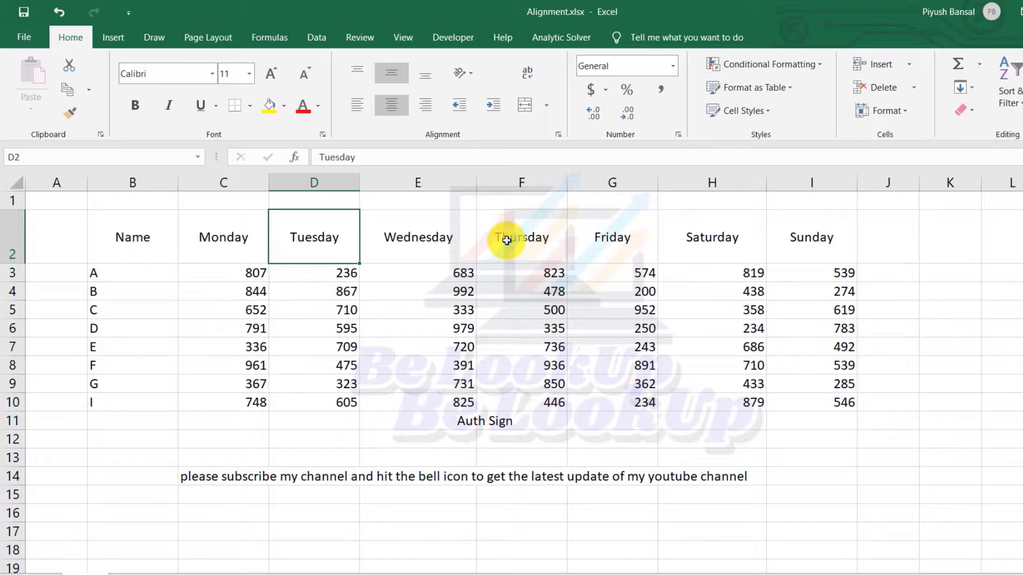
{"action": "key", "text": "Left"}
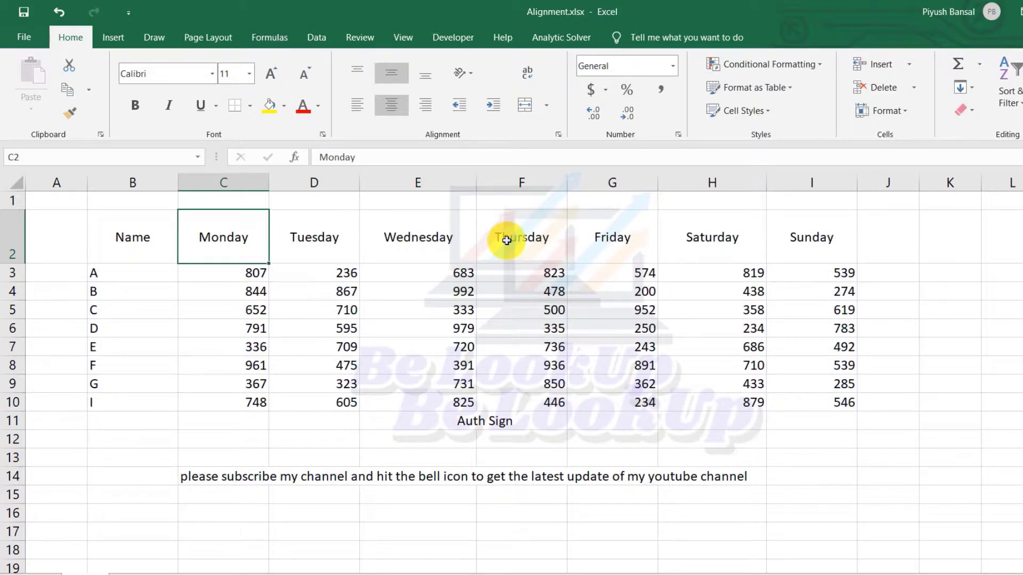
{"action": "key", "text": "Left"}
{"action": "key", "text": "shift+Right"}
{"action": "key", "text": "shift+Right"}
{"action": "key", "text": "shift+Right"}
{"action": "key", "text": "shift+Right"}
{"action": "key", "text": "shift+Right"}
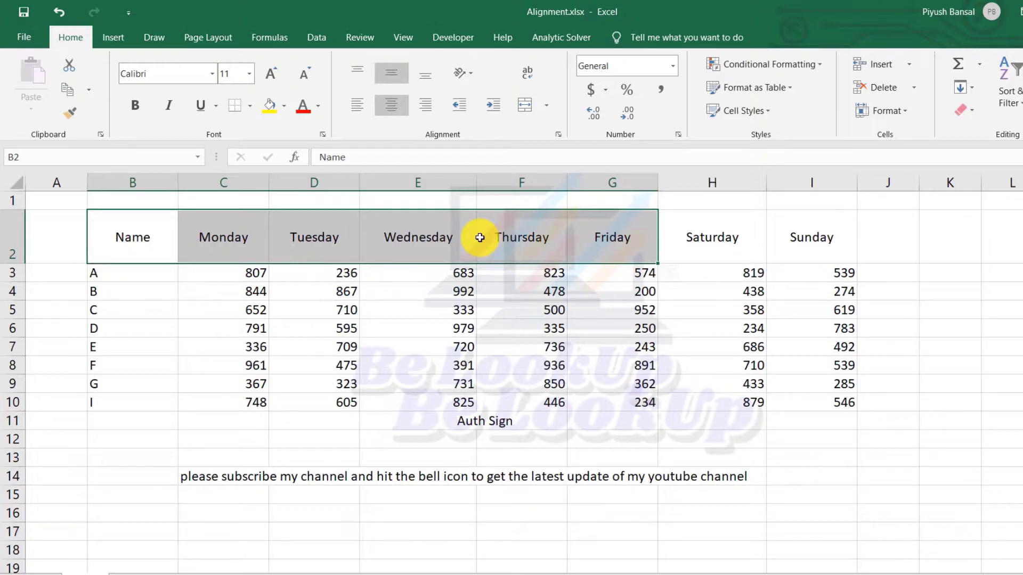
{"action": "left_click", "coordinate": [471, 76]}
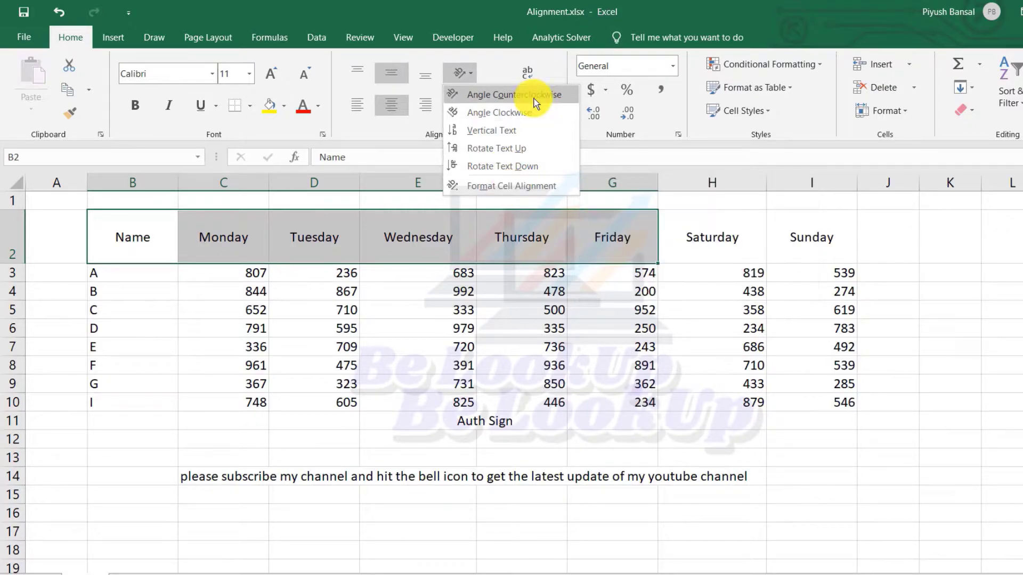
Angle the Name header counterclockwise and the Monday header clockwise
{"action": "left_click", "coordinate": [131, 236]}
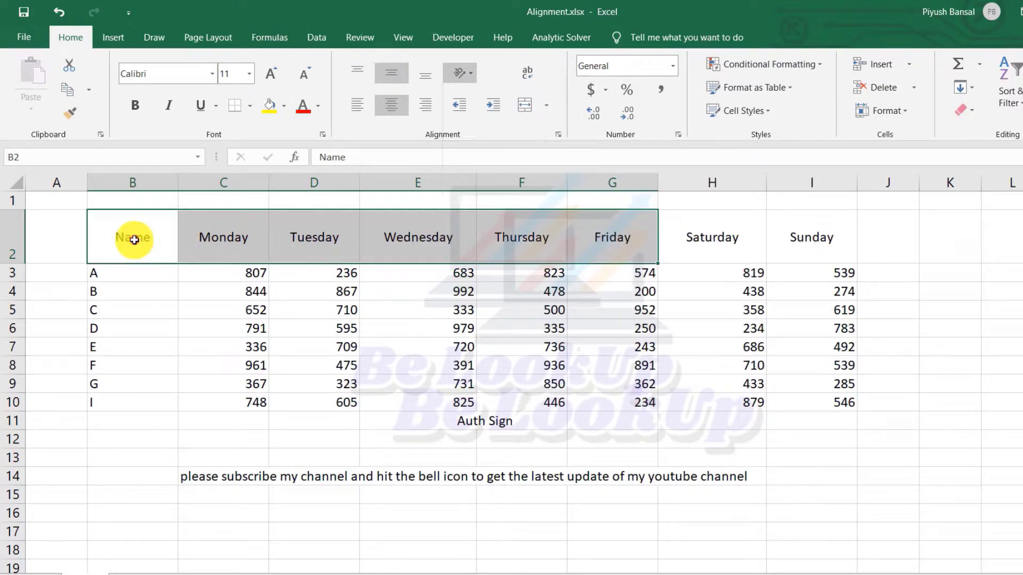
{"action": "left_click", "coordinate": [134, 239]}
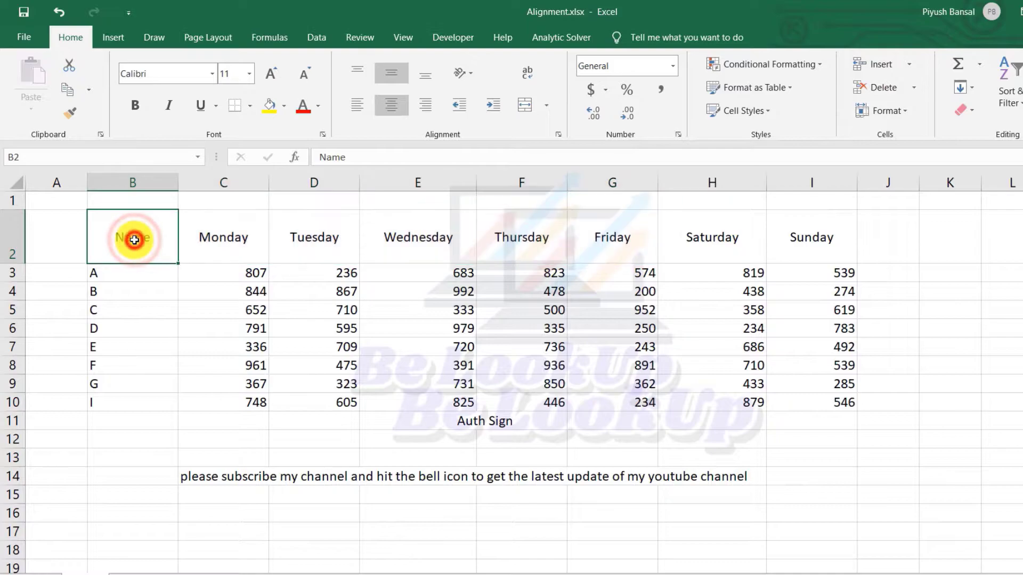
{"action": "left_click", "coordinate": [471, 72]}
{"action": "left_click", "coordinate": [483, 97]}
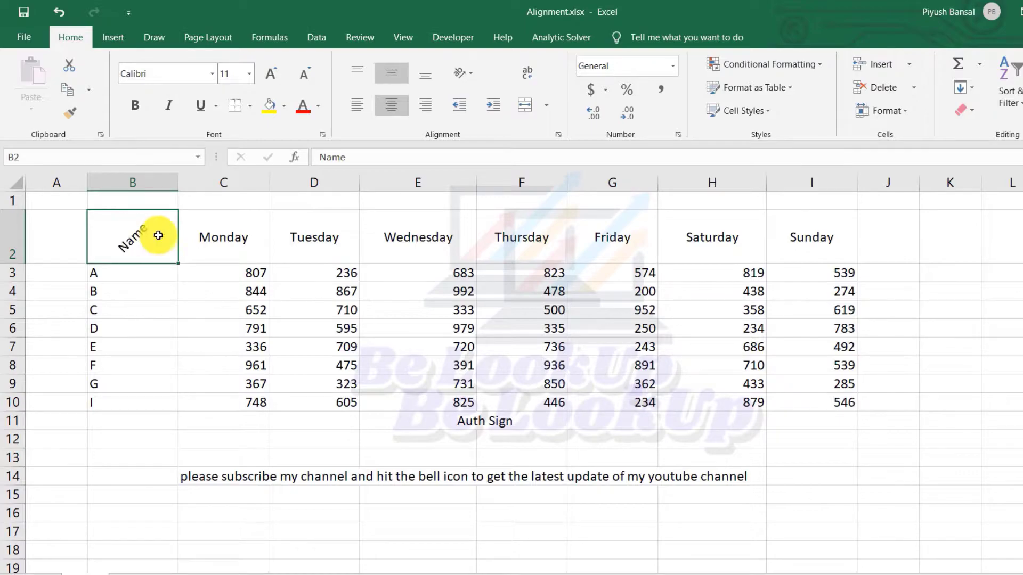
{"action": "left_click", "coordinate": [235, 235]}
{"action": "left_click", "coordinate": [469, 74]}
{"action": "left_click", "coordinate": [496, 112]}
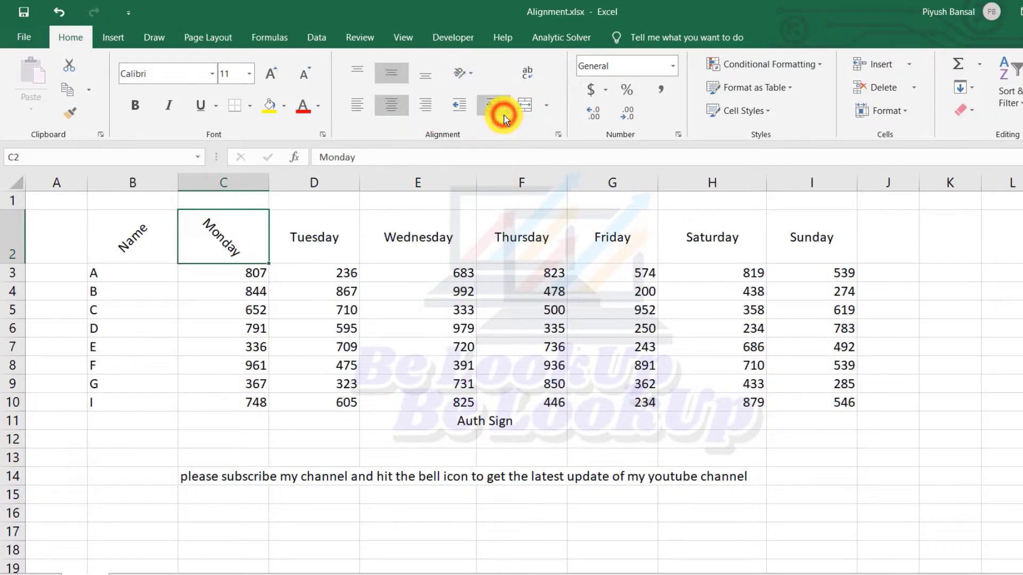
Make Tuesday's header vertical text and enlarge row 2 to fit it
{"action": "left_click", "coordinate": [314, 237]}
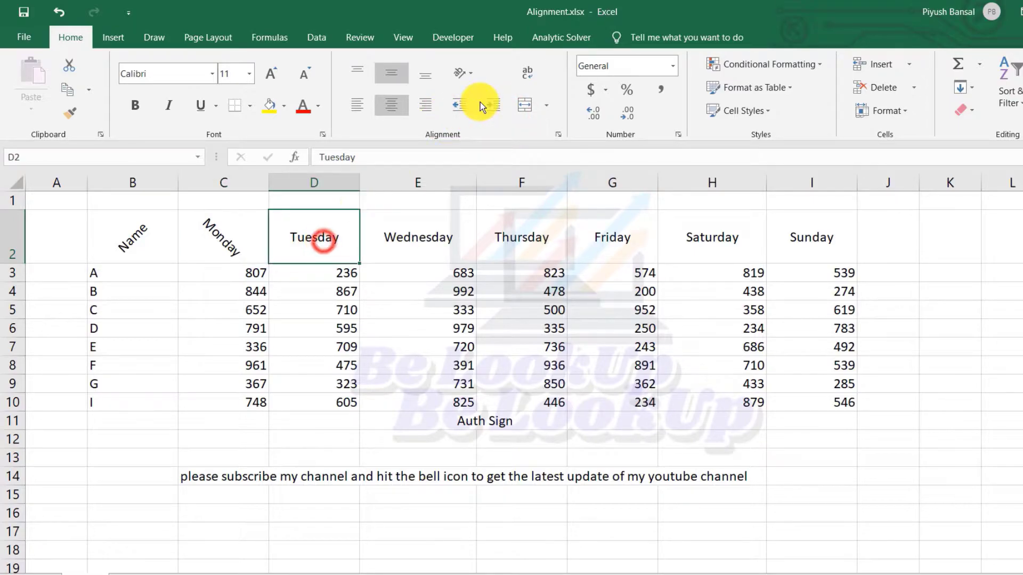
{"action": "left_click", "coordinate": [472, 75]}
{"action": "left_click", "coordinate": [496, 129]}
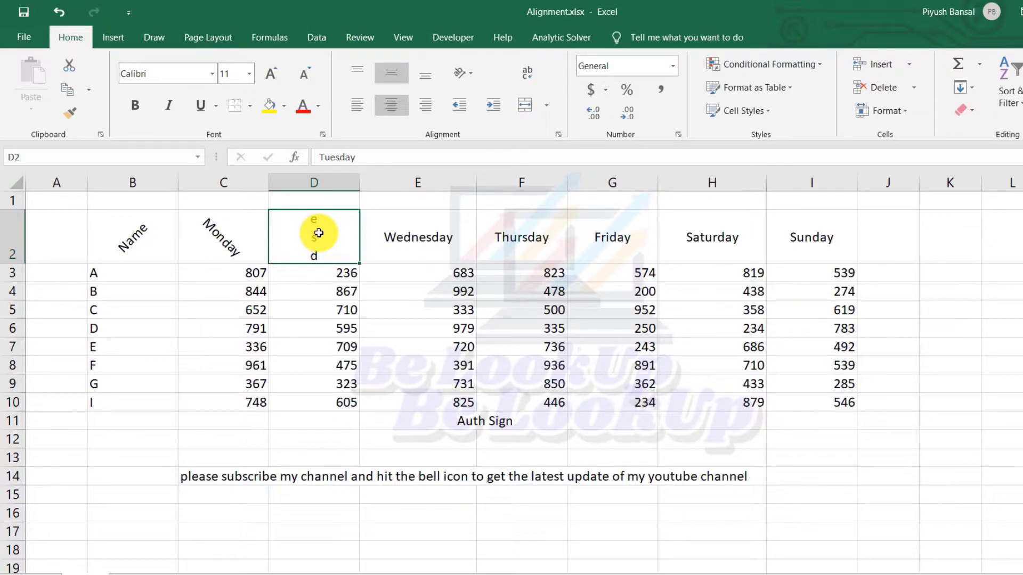
{"action": "left_click_drag", "start_coordinate": [11, 263], "coordinate": [18, 362]}
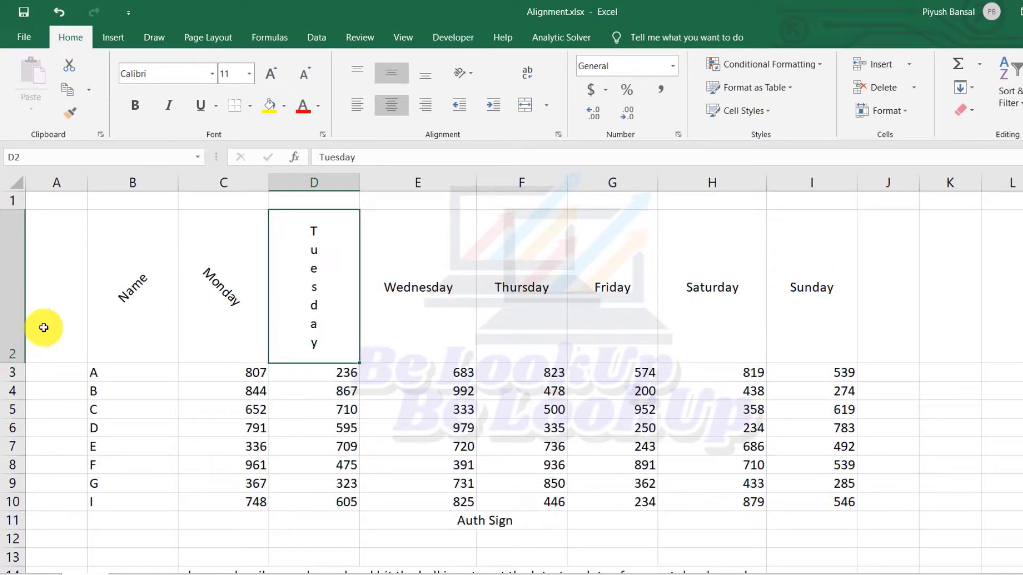
Rotate the Wednesday header text up and the Thursday header text down
{"action": "left_click", "coordinate": [412, 250]}
{"action": "left_click", "coordinate": [461, 73]}
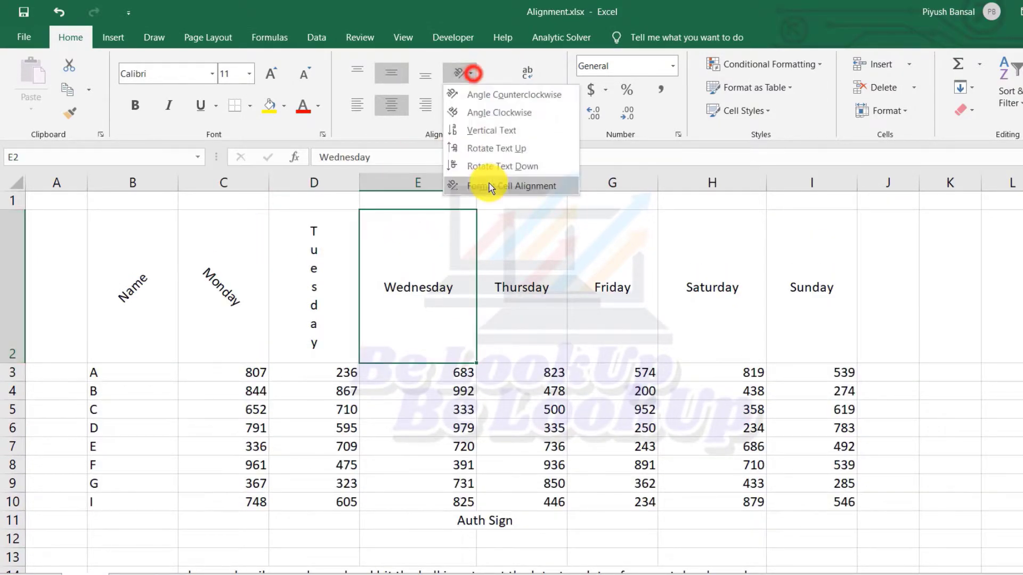
{"action": "left_click", "coordinate": [525, 149]}
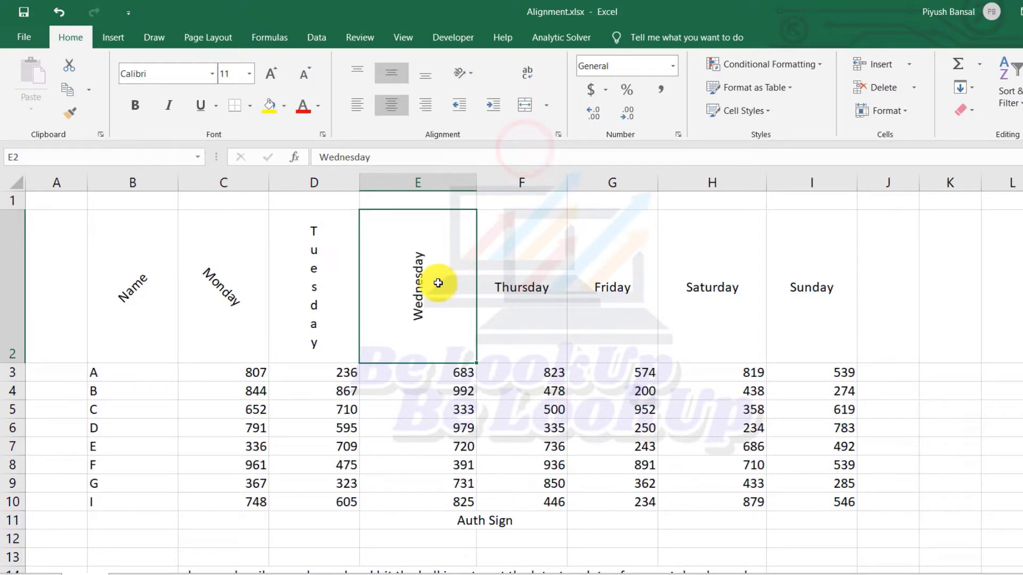
{"action": "left_click", "coordinate": [465, 73]}
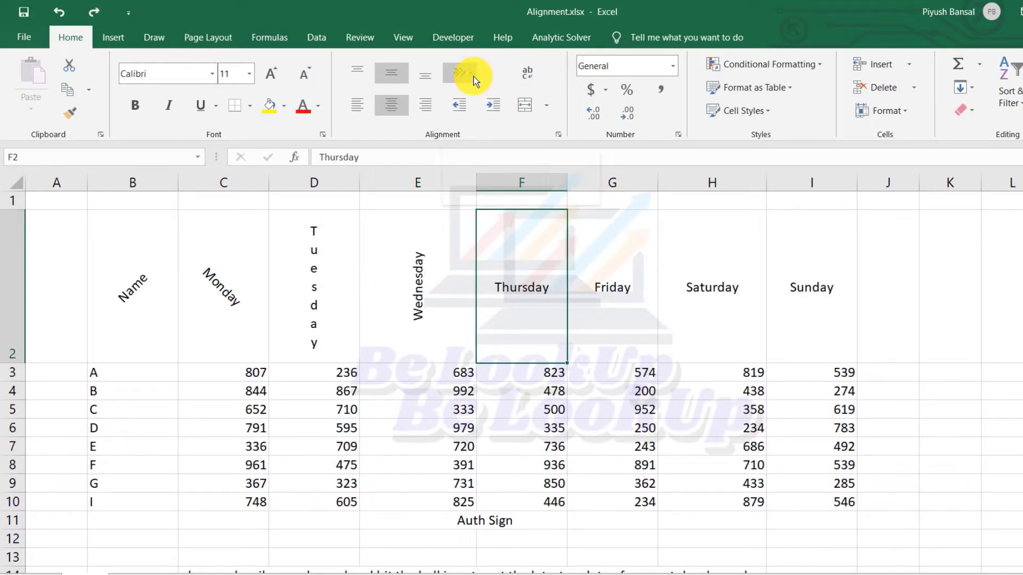
{"action": "left_click", "coordinate": [472, 76]}
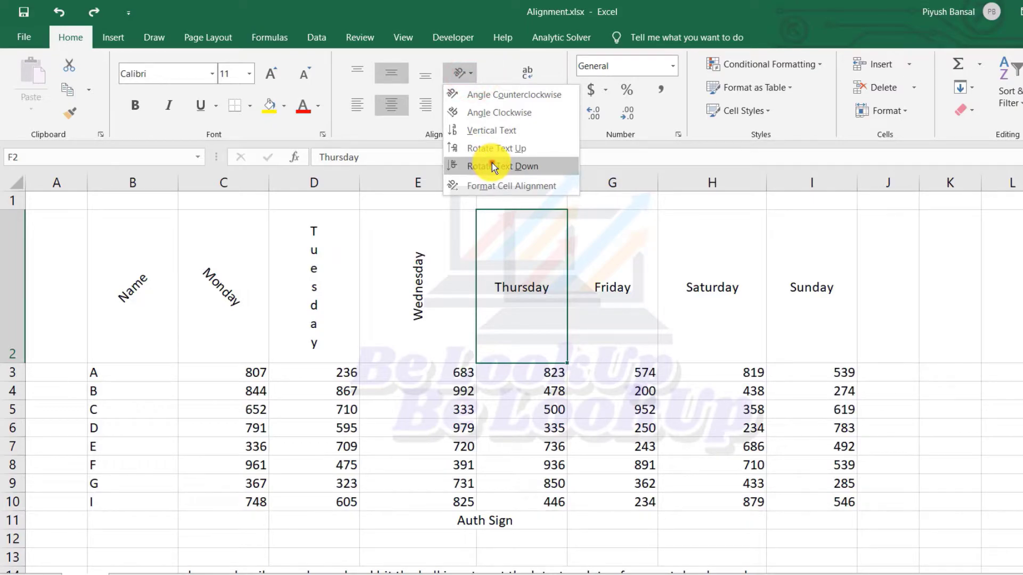
{"action": "left_click", "coordinate": [491, 167]}
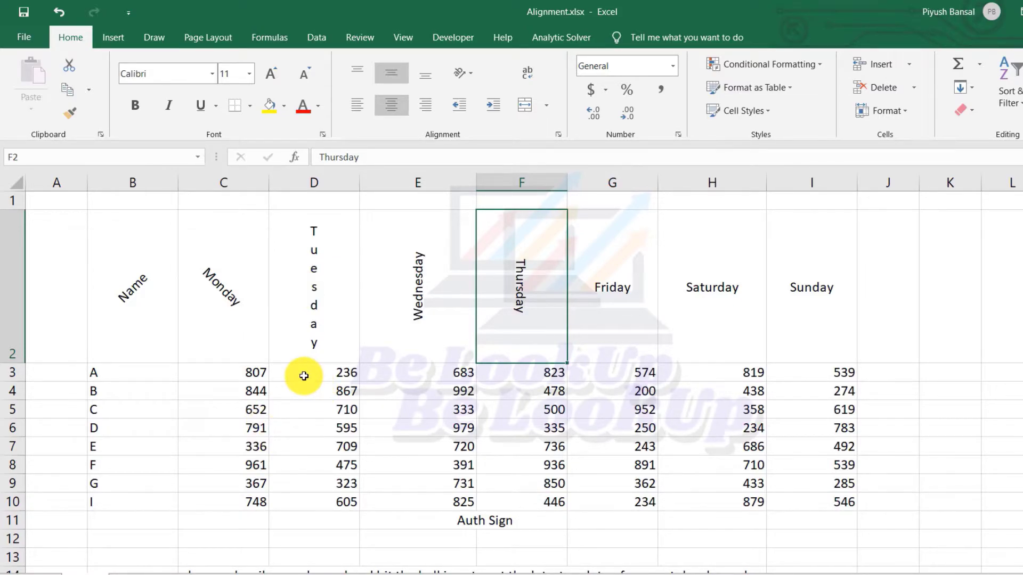
Narrow columns D and E to fit the stacked Tuesday and rotated Wednesday headers
{"action": "left_click_drag", "start_coordinate": [360, 177], "coordinate": [300, 179]}
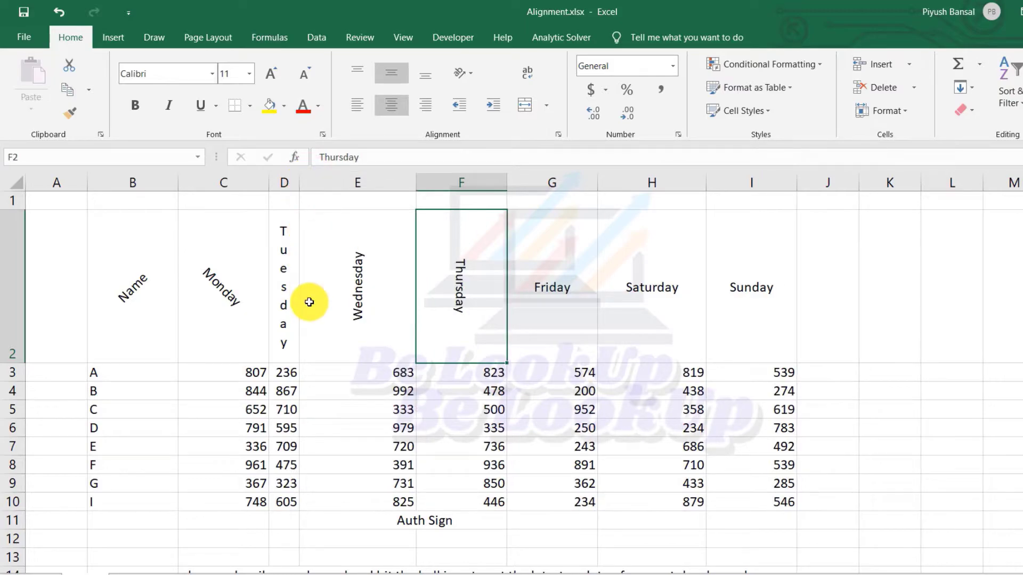
{"action": "left_click", "coordinate": [286, 310]}
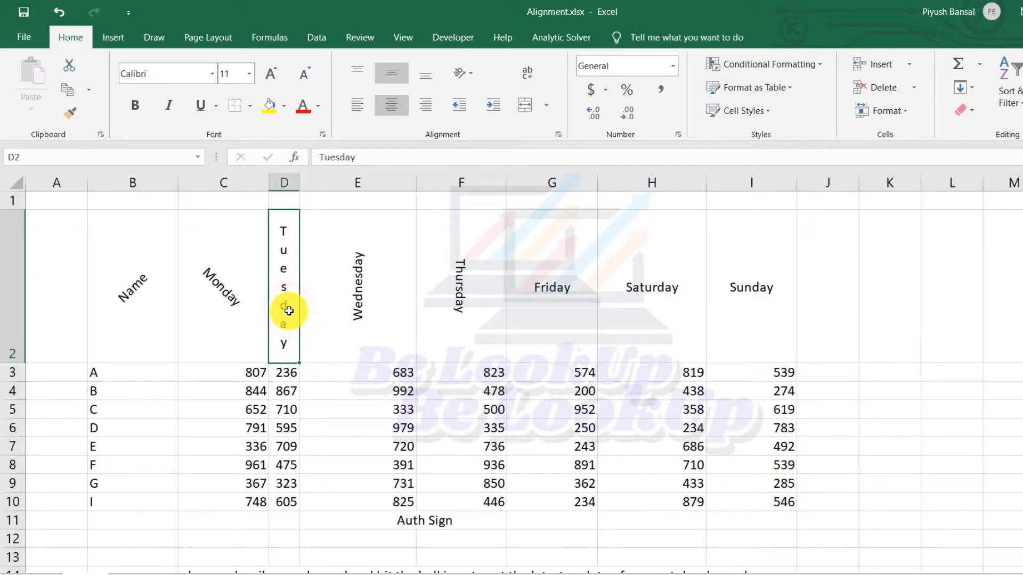
{"action": "left_click", "coordinate": [394, 302]}
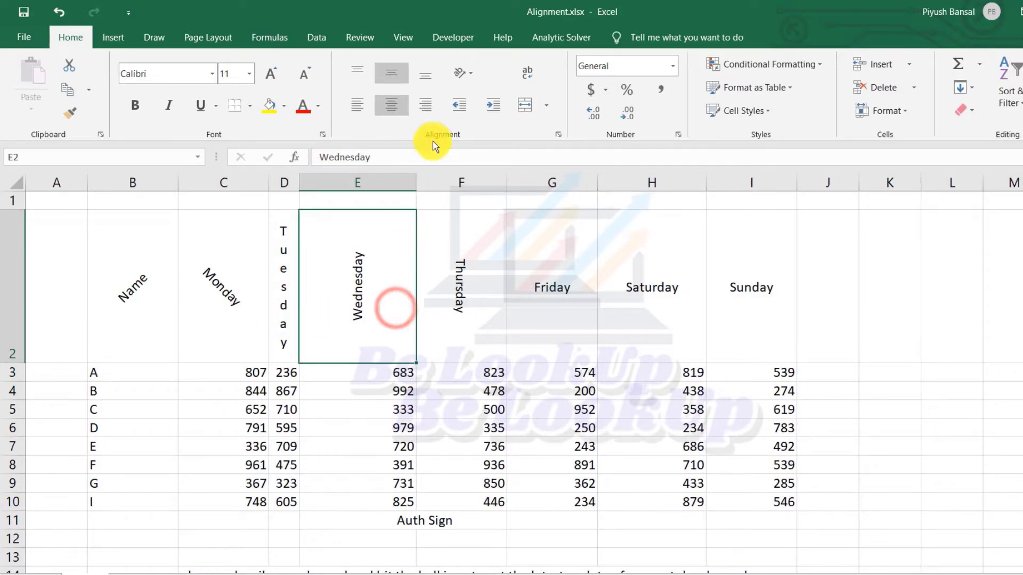
{"action": "left_click_drag", "start_coordinate": [416, 180], "coordinate": [335, 186]}
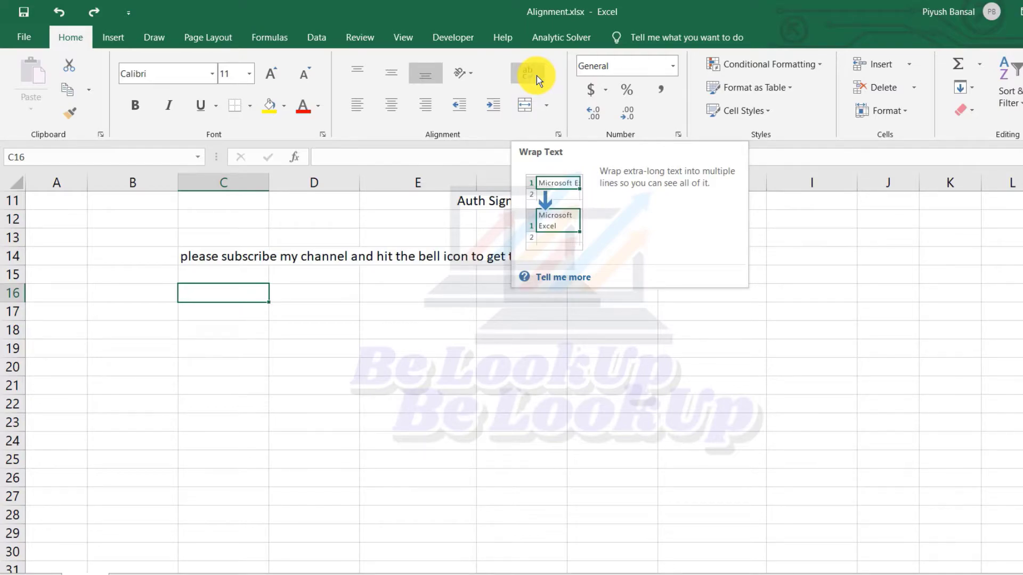
Turn on Wrap Text for the subscribe sentence in cell C14
{"action": "left_click", "coordinate": [214, 254]}
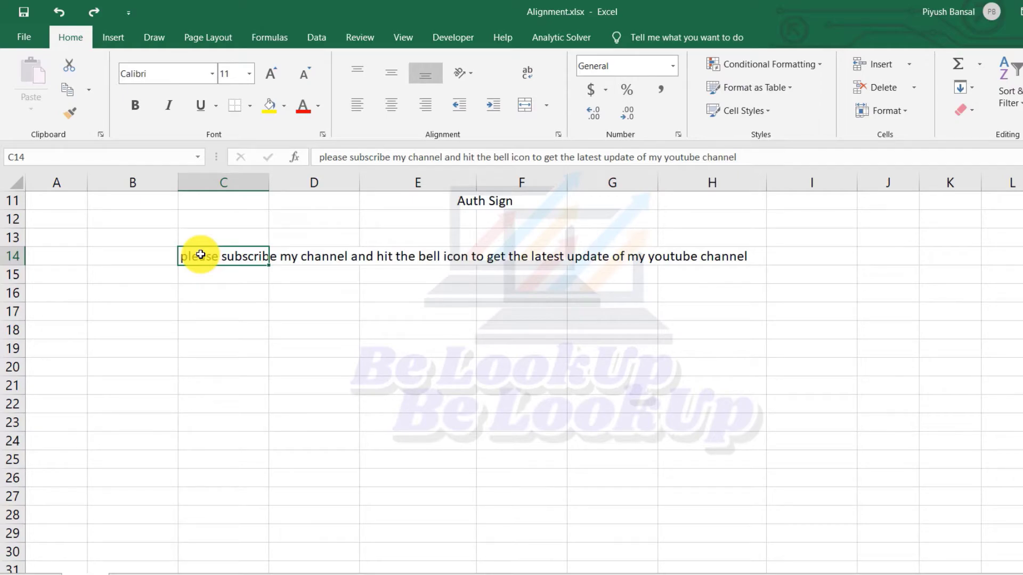
{"action": "left_click", "coordinate": [212, 253]}
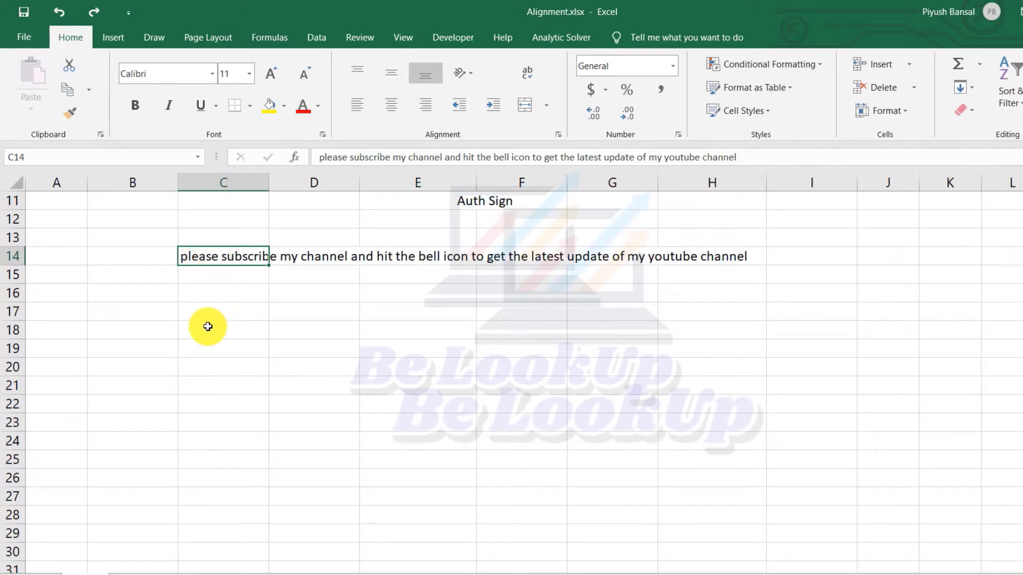
{"action": "left_click", "coordinate": [230, 184]}
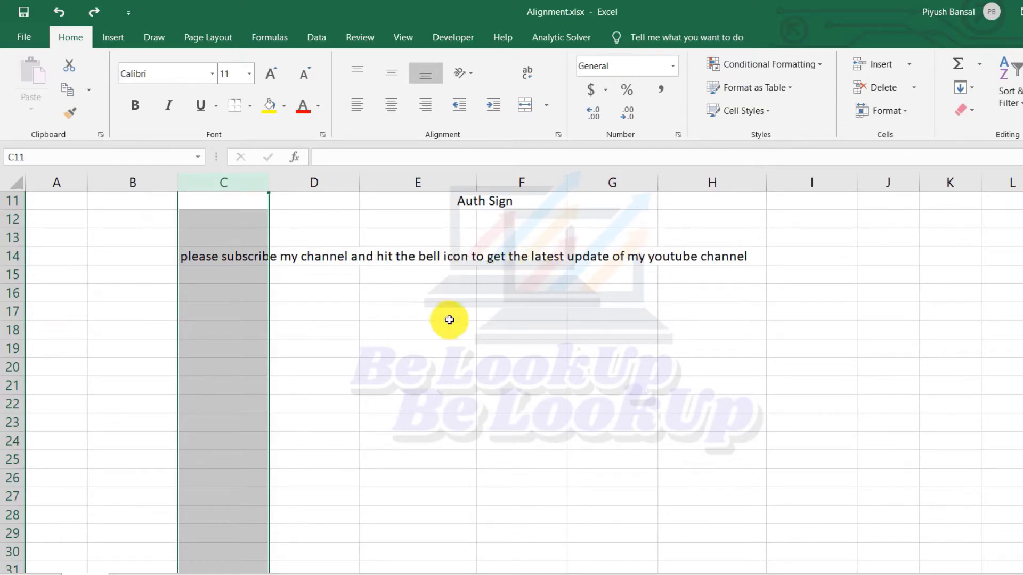
{"action": "left_click", "coordinate": [212, 259]}
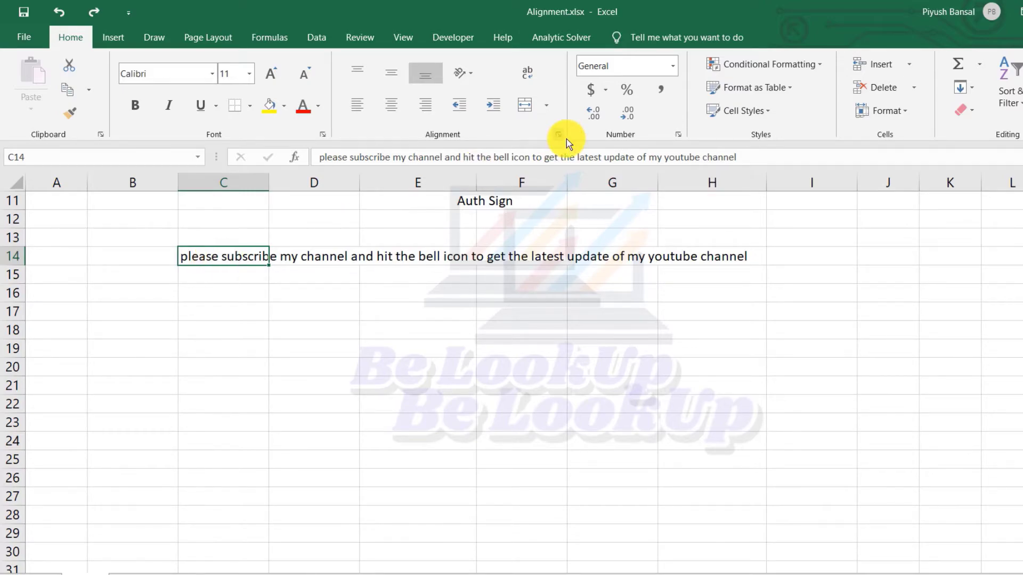
{"action": "left_click", "coordinate": [529, 76]}
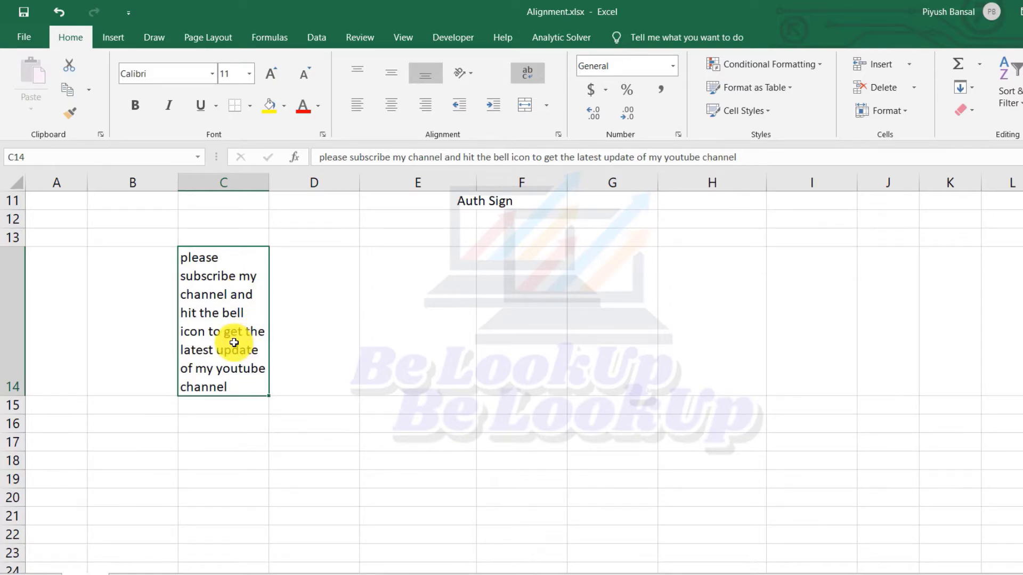
Drag row 14's border up to a shorter height
{"action": "left_click", "coordinate": [4, 312]}
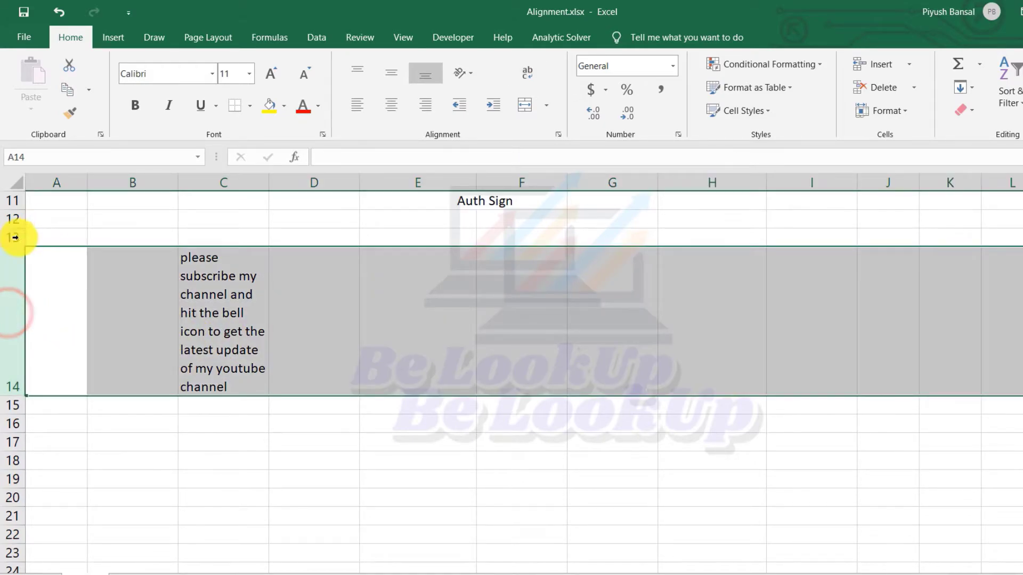
{"action": "left_click", "coordinate": [16, 237]}
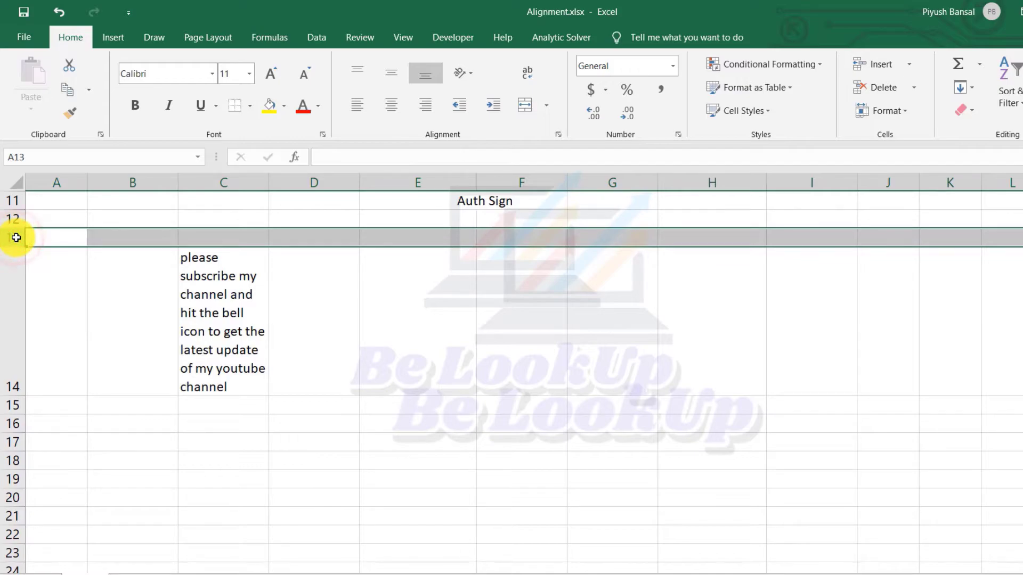
{"action": "left_click", "coordinate": [9, 276]}
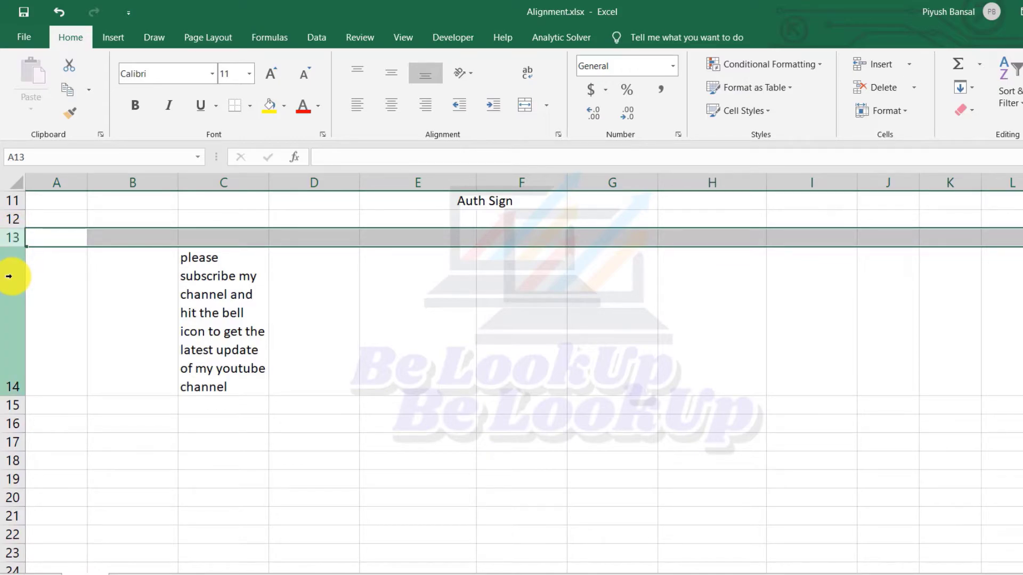
{"action": "left_click", "coordinate": [9, 276]}
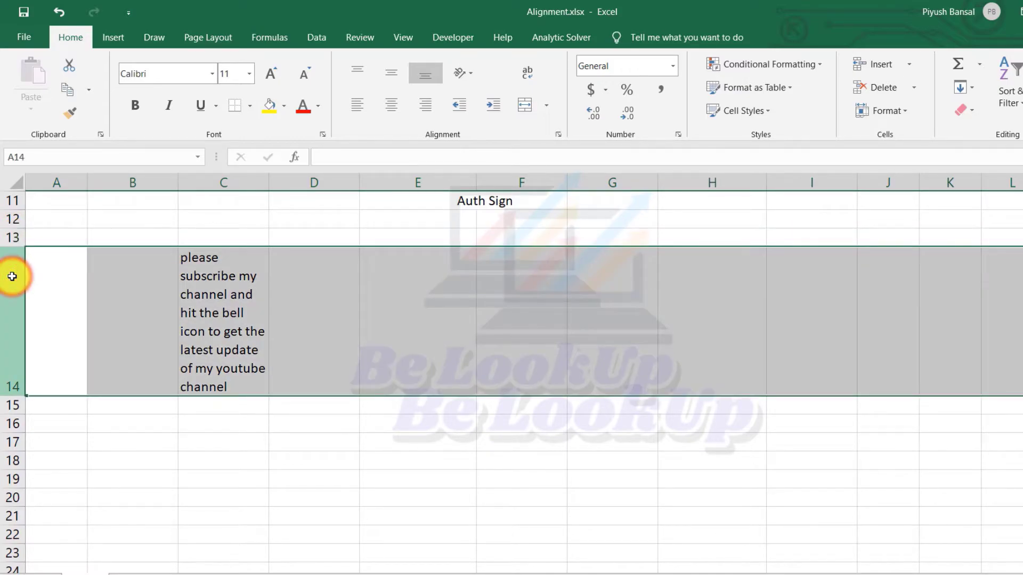
{"action": "left_click", "coordinate": [234, 263]}
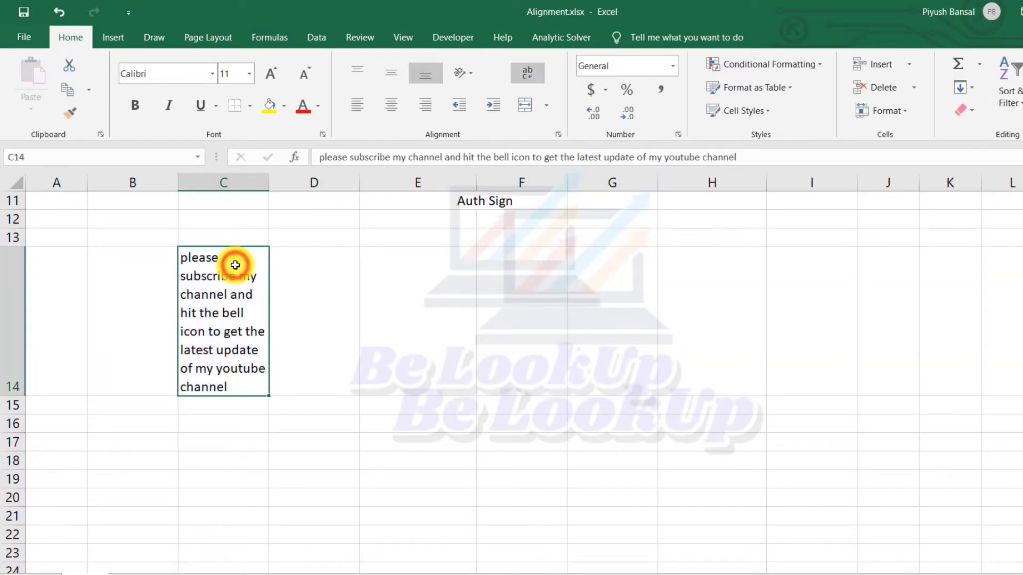
{"action": "left_click", "coordinate": [262, 178]}
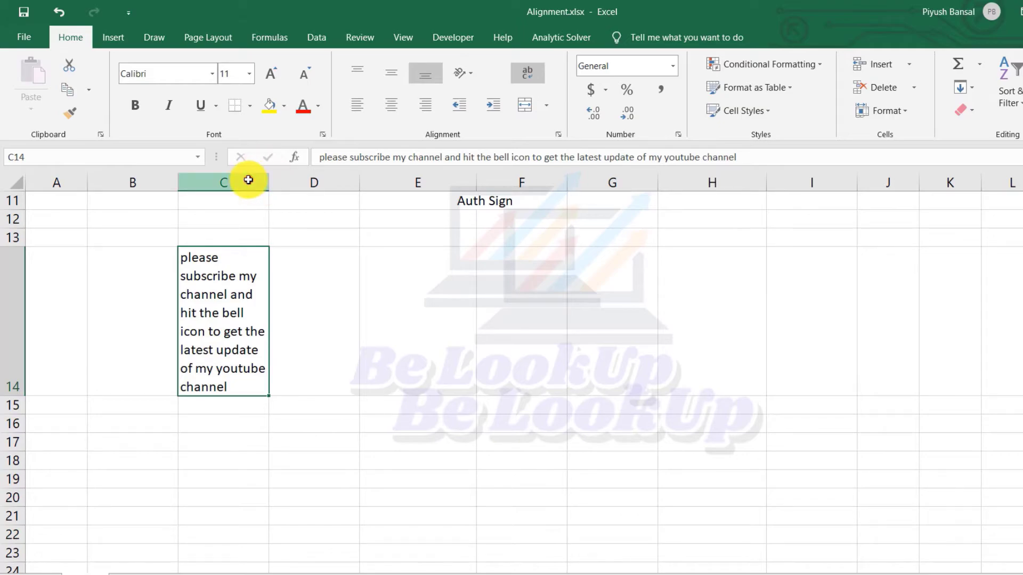
{"action": "left_click", "coordinate": [248, 180]}
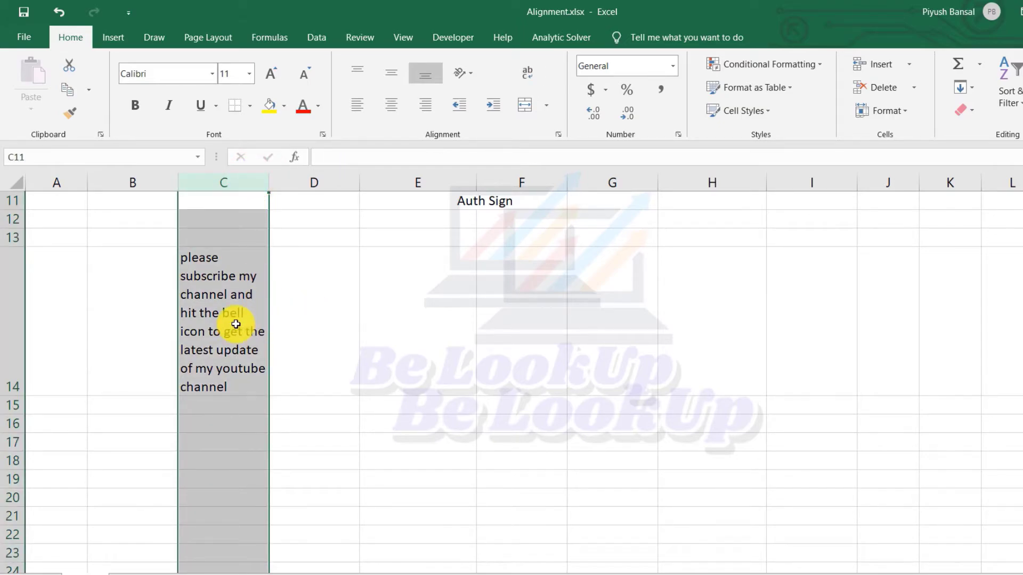
{"action": "left_click_drag", "start_coordinate": [13, 397], "coordinate": [18, 269]}
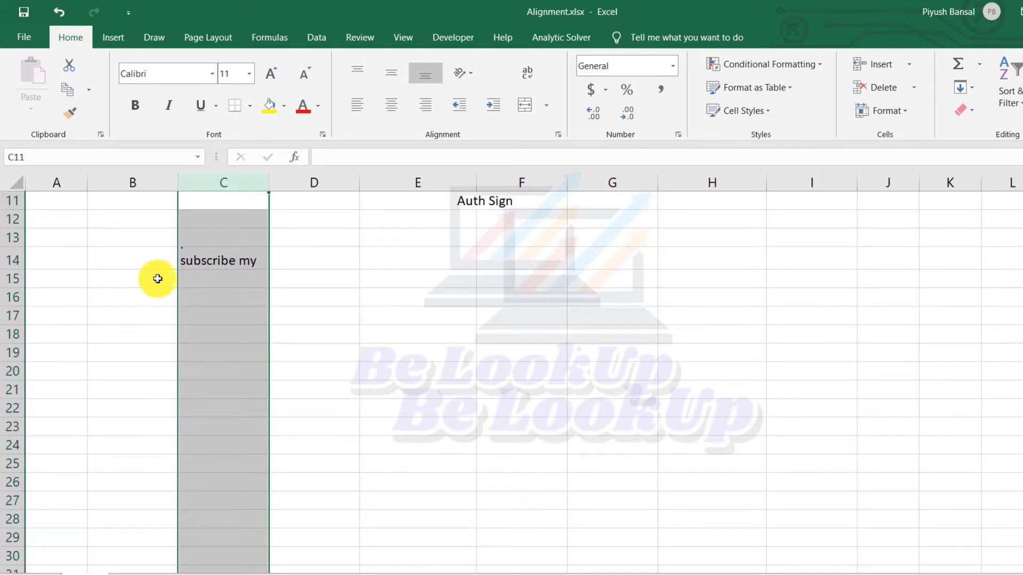
Select C14's sentence in the formula bar, then click away so row 14 refits all eight lines
{"action": "left_click", "coordinate": [221, 258]}
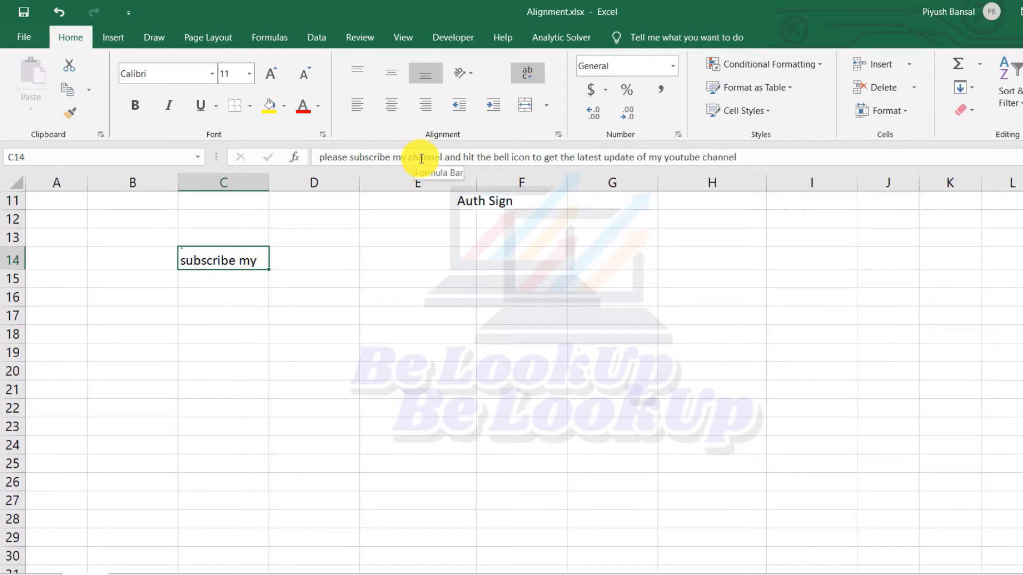
{"action": "left_click_drag", "start_coordinate": [320, 158], "coordinate": [753, 145]}
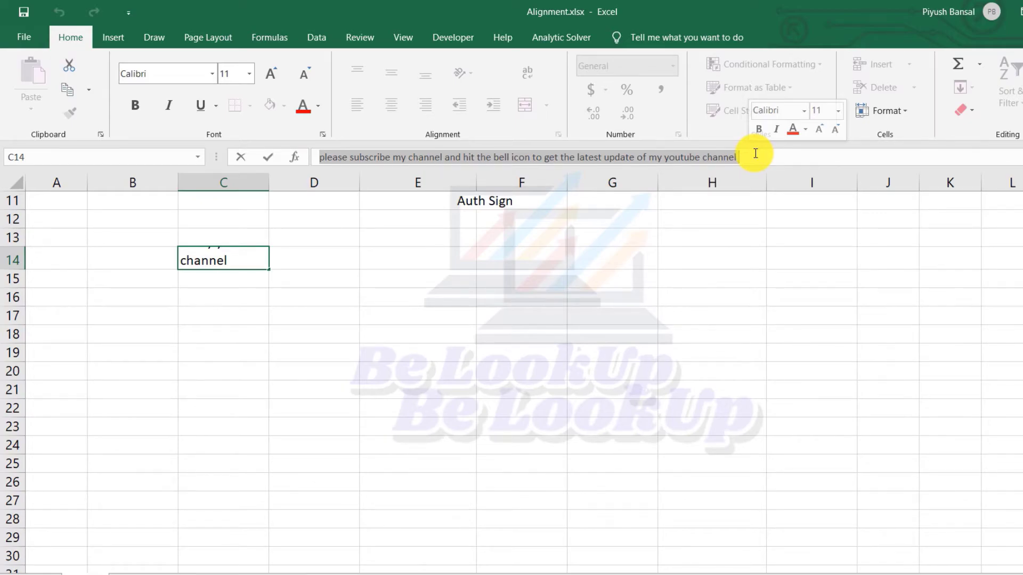
{"action": "left_click", "coordinate": [234, 261]}
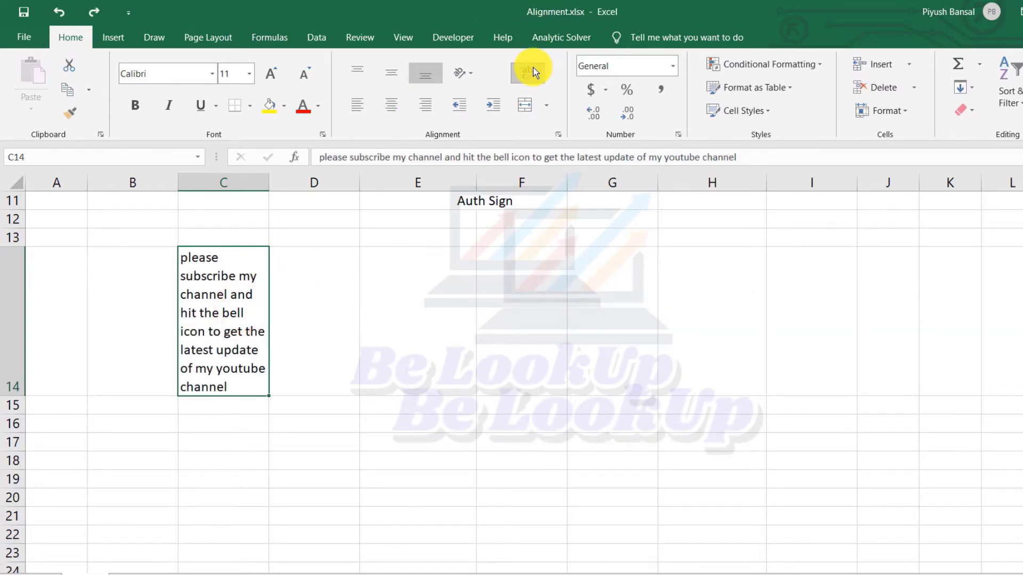
{"action": "left_click", "coordinate": [393, 322]}
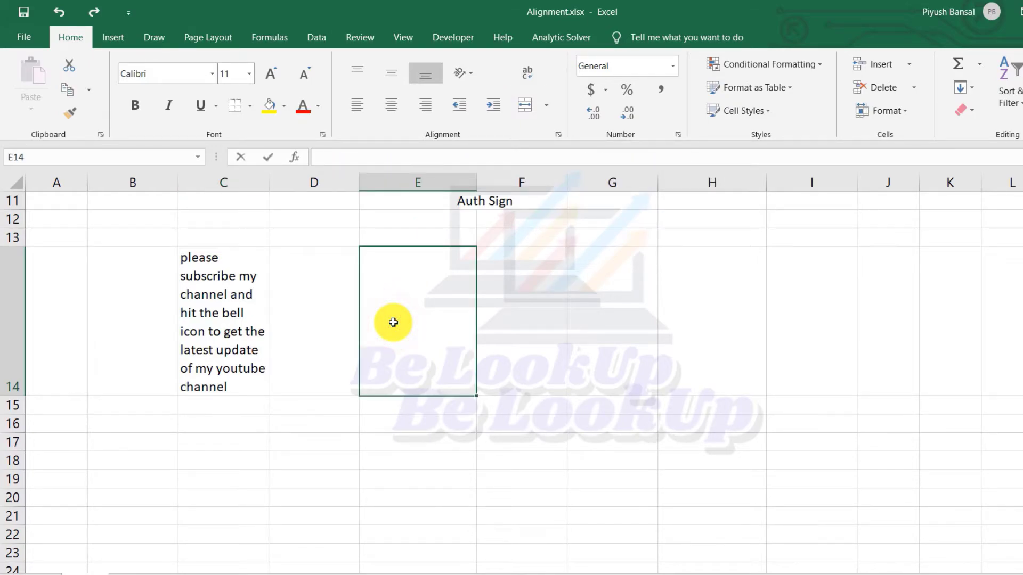
Enter Apple, Banana, Grapes and a person's first and last name as five lines in E14
{"action": "double_click", "coordinate": [393, 322]}
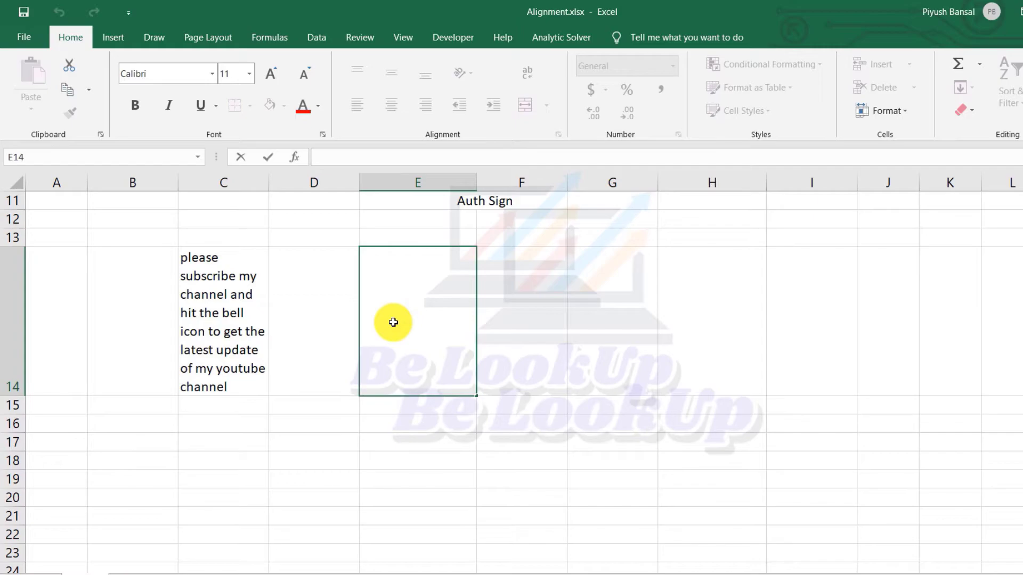
{"action": "type", "text": "Apple"}
{"action": "key", "text": "alt+Return"}
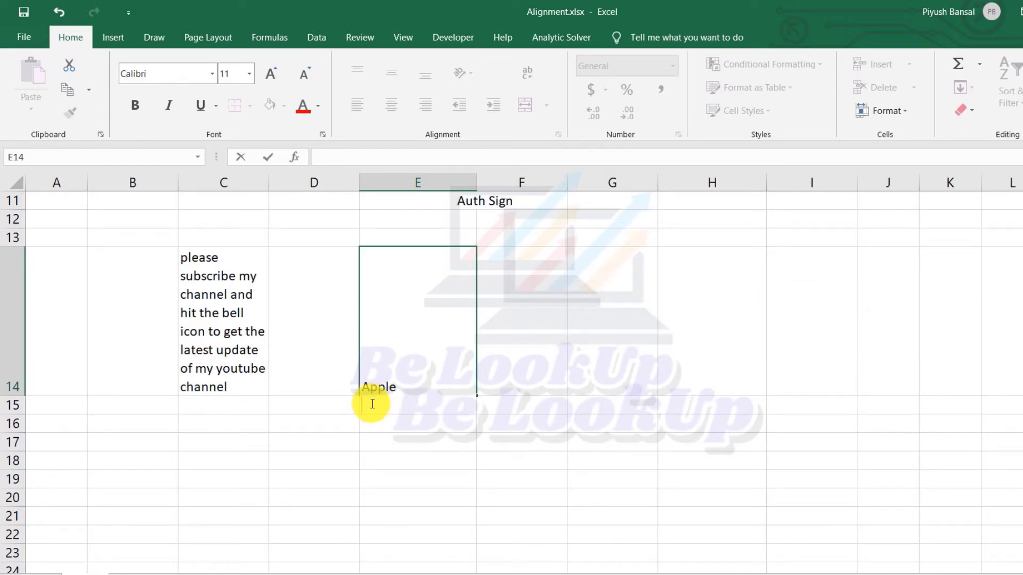
{"action": "type", "text": "Banan"}
{"action": "key", "text": "BackSpace"}
{"action": "type", "text": "na"}
{"action": "key", "text": "alt+Return"}
{"action": "type", "text": "Grapes"}
{"action": "key", "text": "alt+Return"}
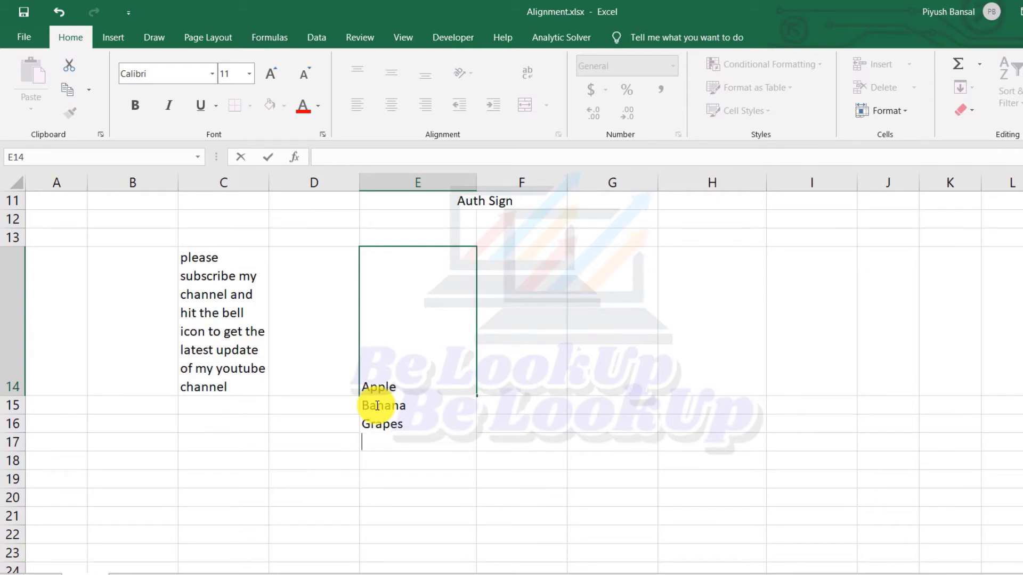
{"action": "type", "text": "Puy"}
{"action": "key", "text": "BackSpace"}
{"action": "key", "text": "BackSpace"}
{"action": "type", "text": "iyush"}
{"action": "key", "text": "alt+Return"}
{"action": "type", "text": "Bansal"}
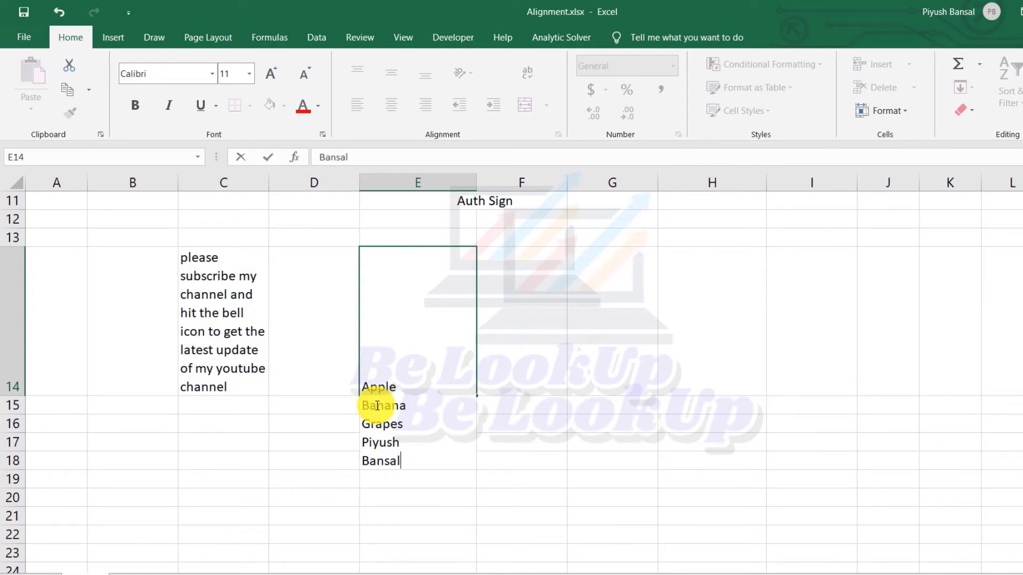
{"action": "key", "text": "Return"}
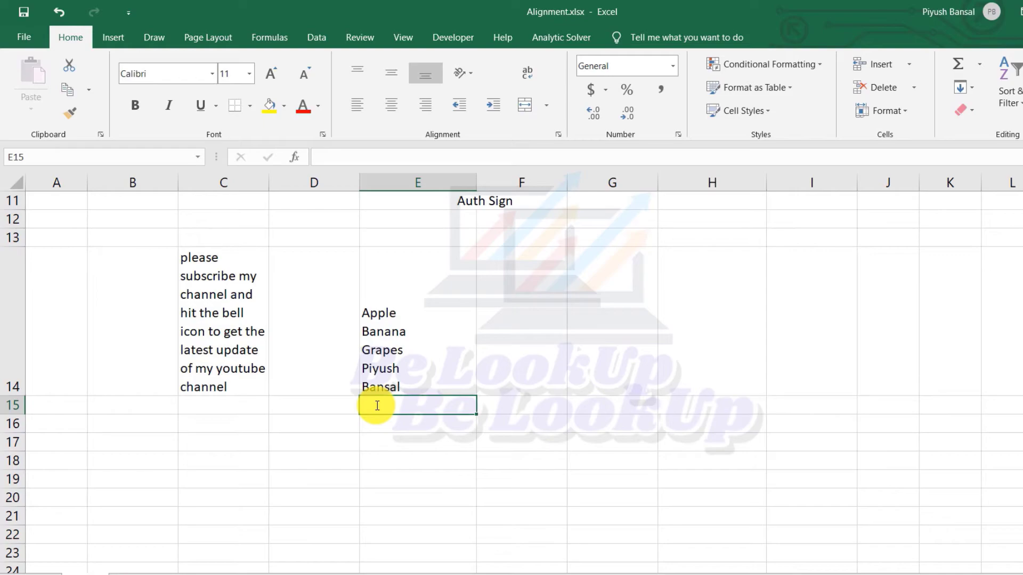
Shrink row 14 back to single-line height
{"action": "left_click", "coordinate": [388, 376]}
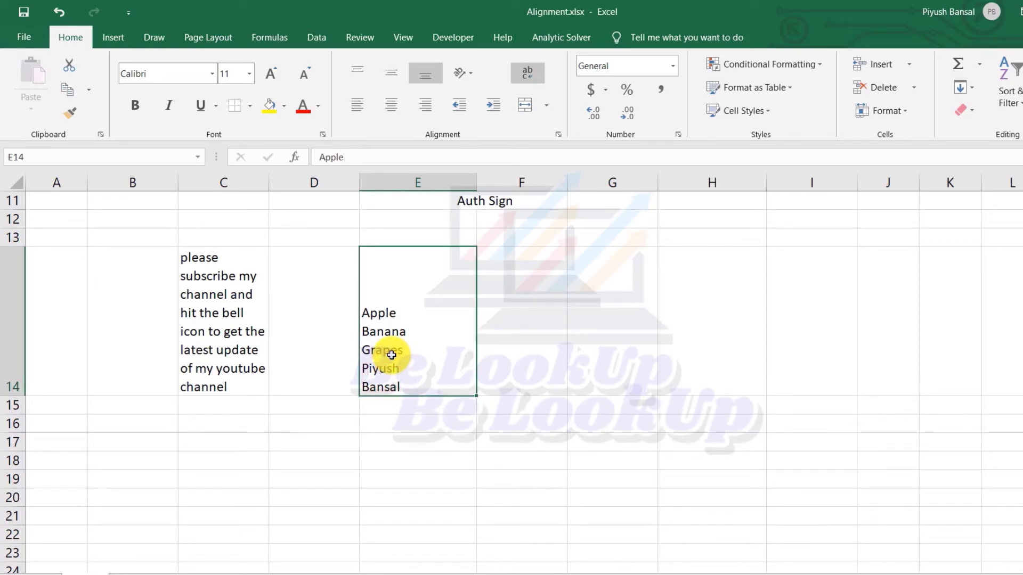
{"action": "left_click", "coordinate": [240, 320]}
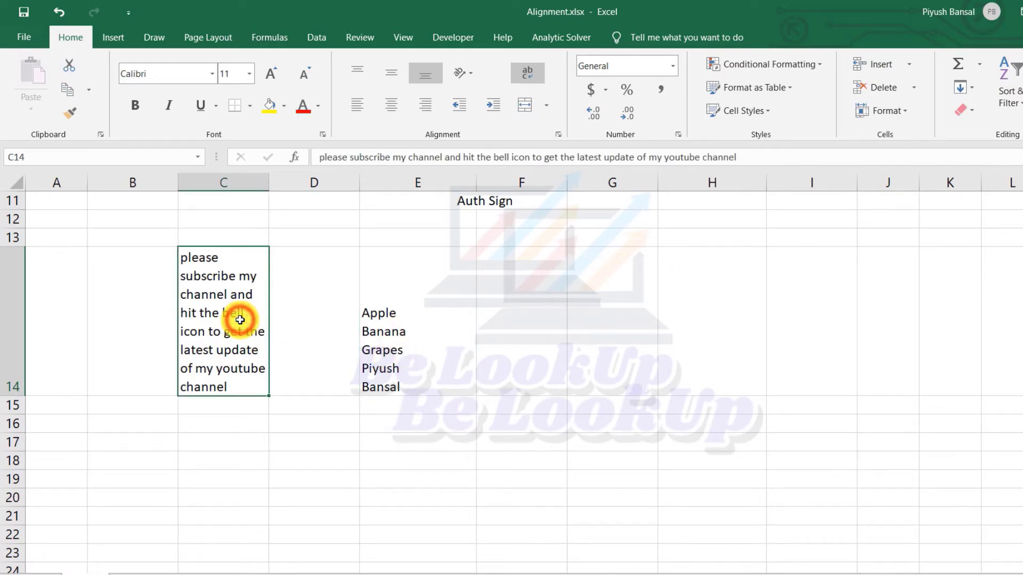
{"action": "left_click", "coordinate": [420, 323]}
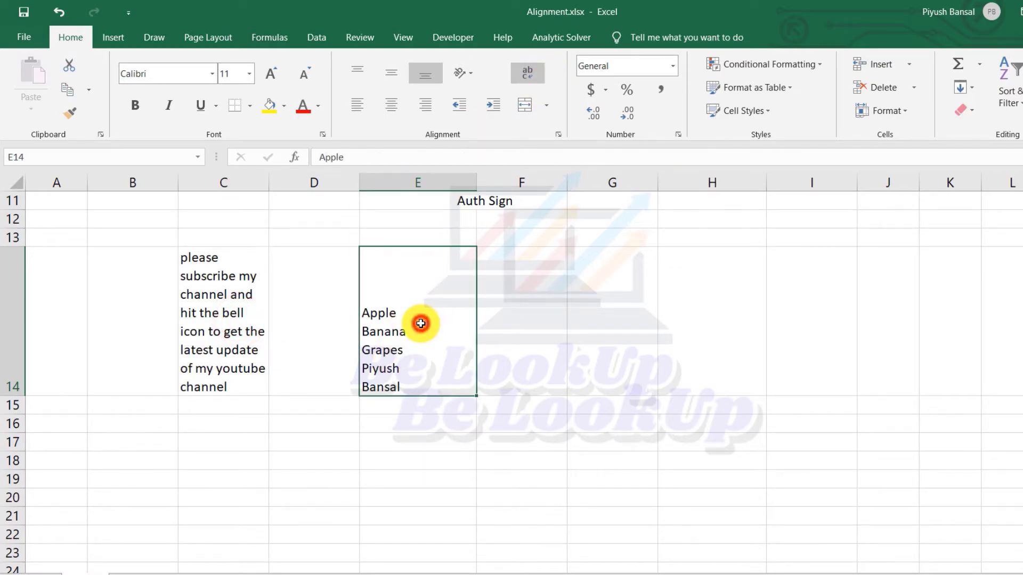
{"action": "left_click_drag", "start_coordinate": [9, 404], "coordinate": [45, 267]}
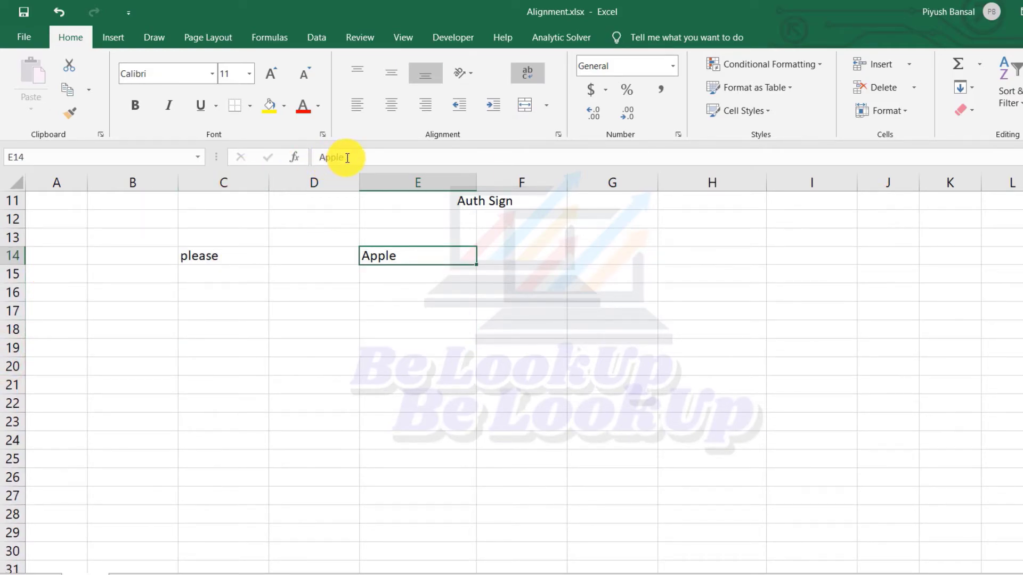
Expand the formula bar to view all of E14's lines, then collapse it to one line
{"action": "left_click", "coordinate": [370, 158]}
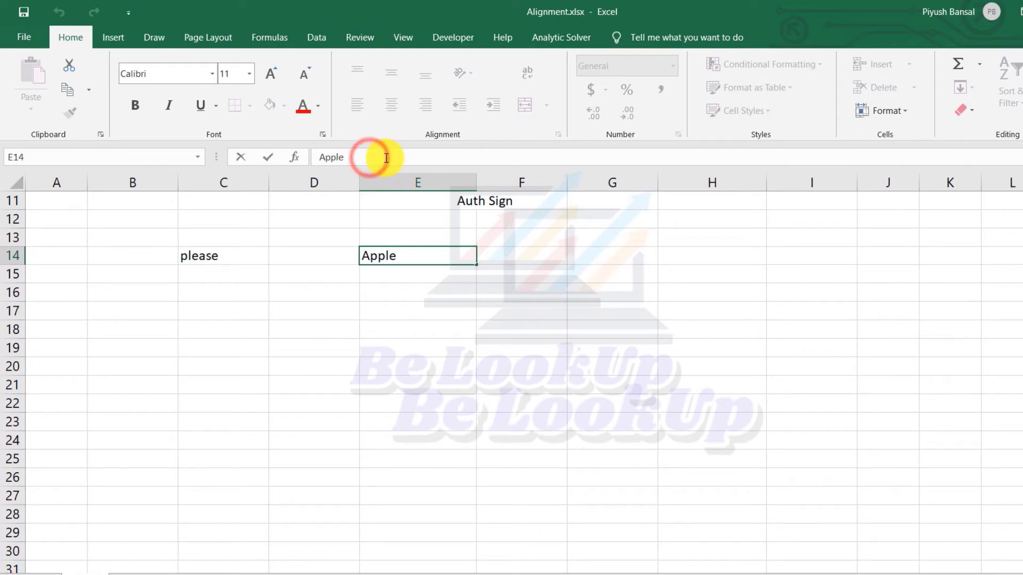
{"action": "left_click_drag", "start_coordinate": [386, 167], "coordinate": [413, 296]}
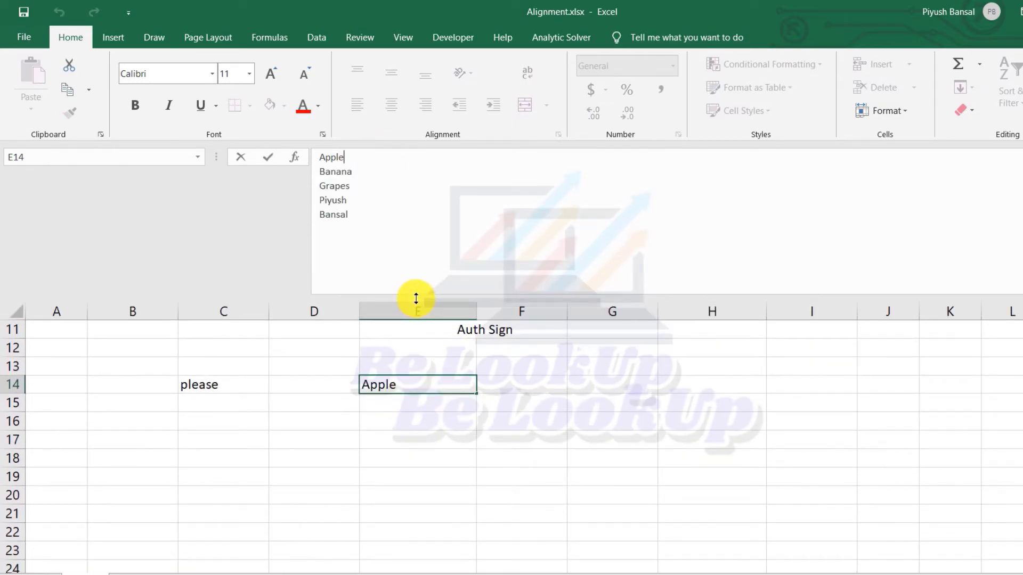
{"action": "key", "text": "ctrl+shift+u"}
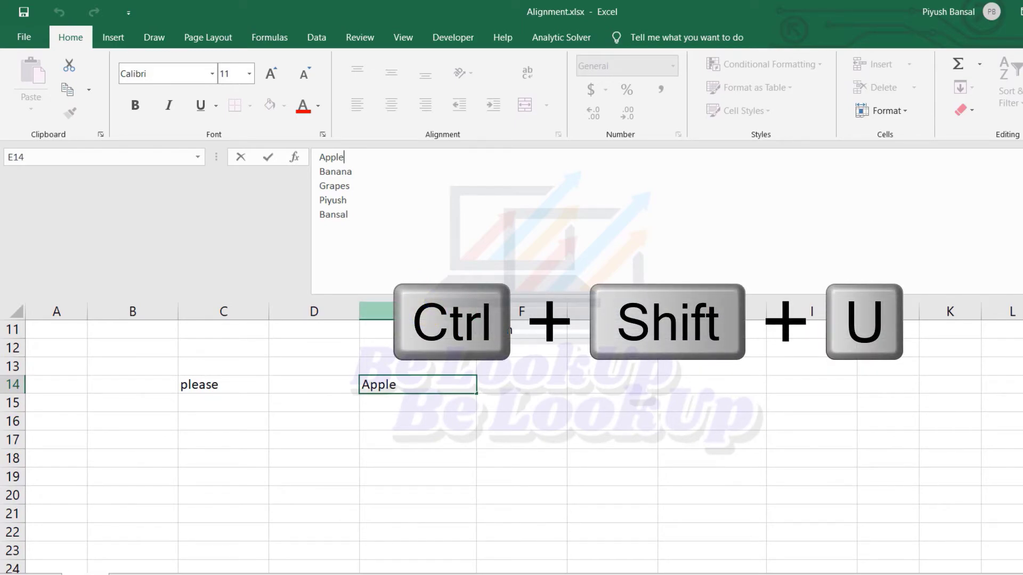
{"action": "key", "text": "ctrl+shift+u"}
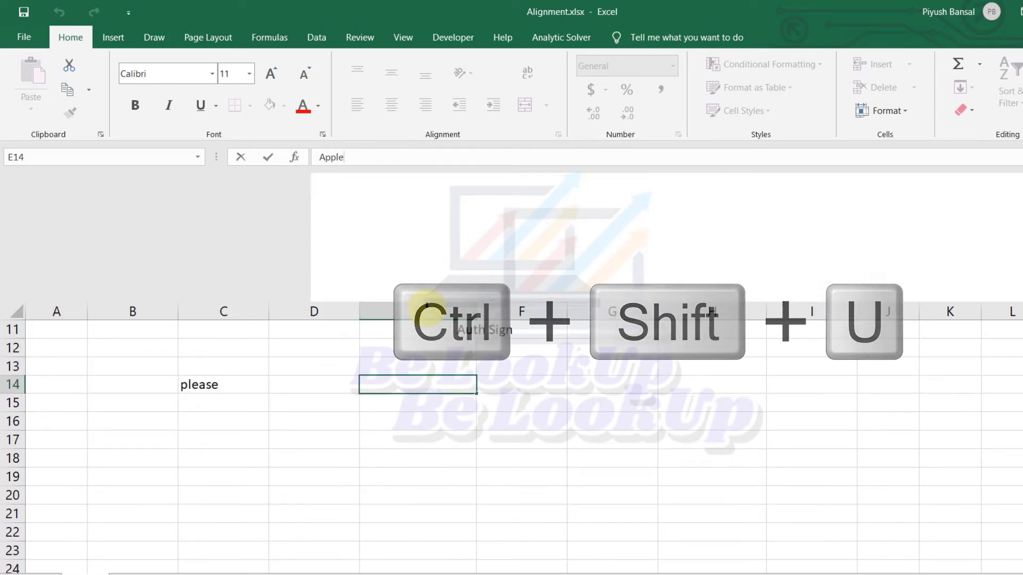
{"action": "key", "text": "ctrl+shift+u"}
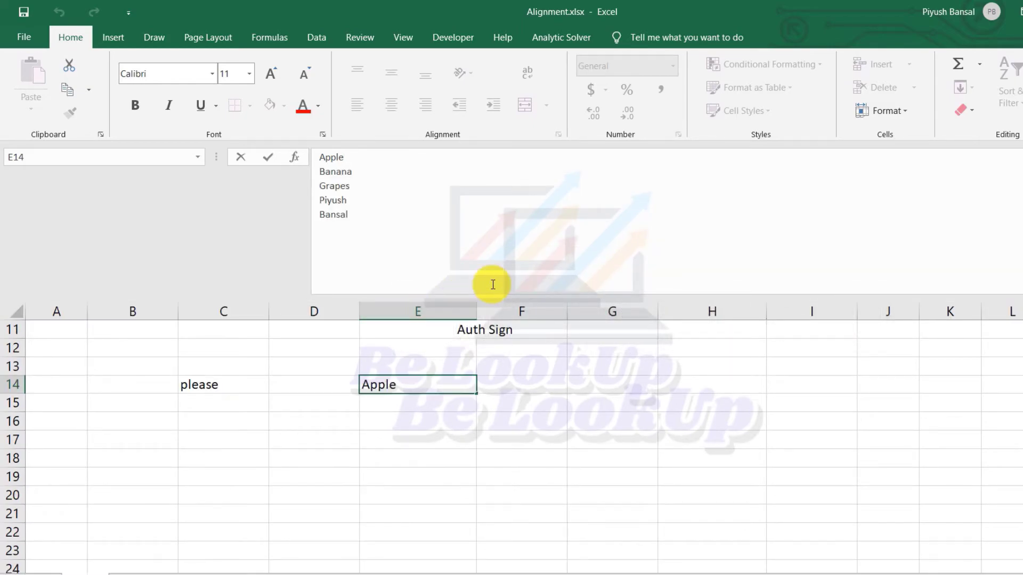
{"action": "left_click", "coordinate": [420, 376]}
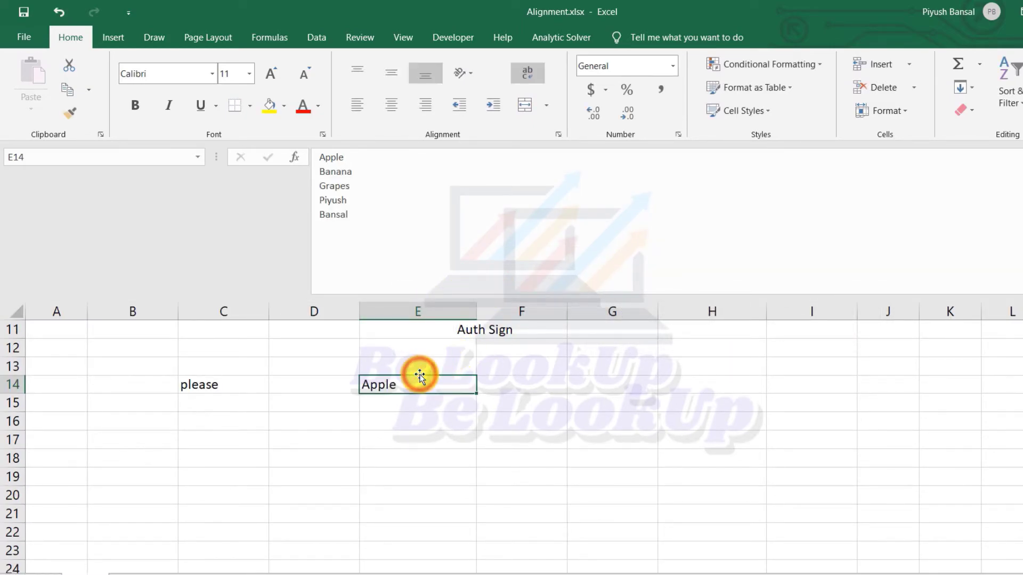
{"action": "key", "text": "ctrl+shift+u"}
{"action": "left_click", "coordinate": [596, 435]}
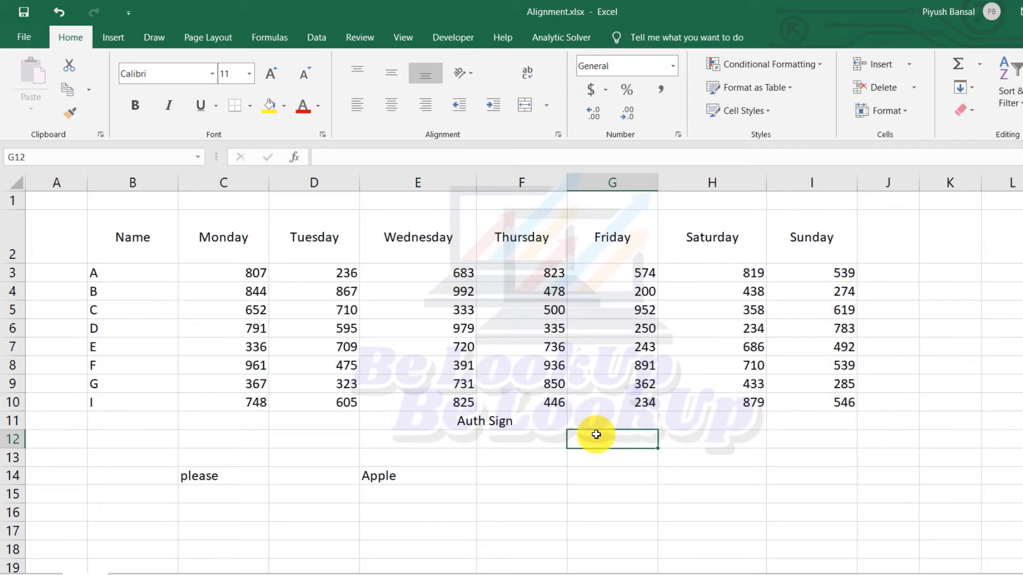
{"action": "left_click_drag", "start_coordinate": [685, 434], "coordinate": [694, 533]}
{"action": "left_click", "coordinate": [546, 105]}
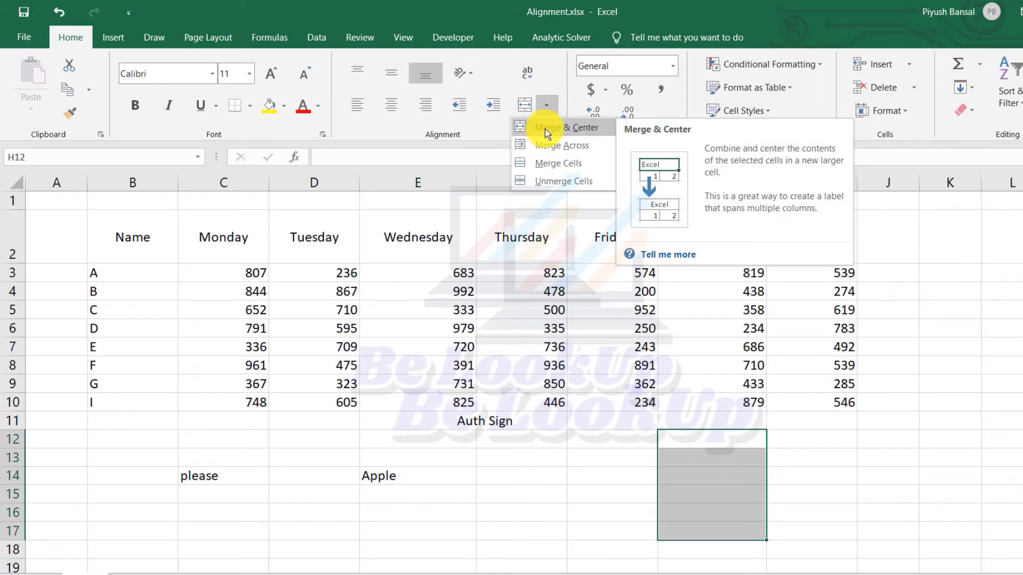
{"action": "left_click", "coordinate": [545, 128]}
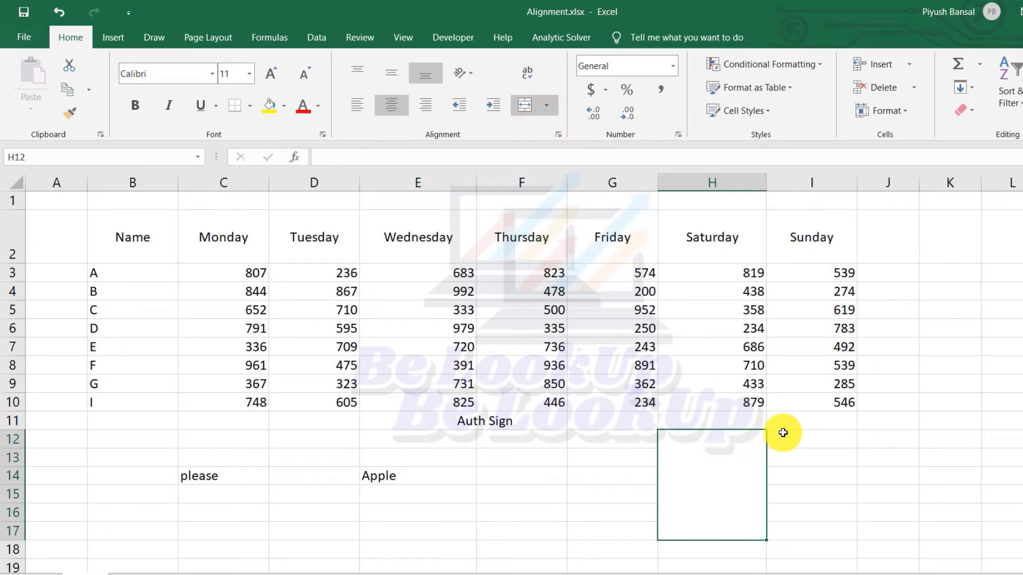
{"action": "type", "text": "Piyushq"}
{"action": "key", "text": "Return"}
{"action": "left_click", "coordinate": [690, 455]}
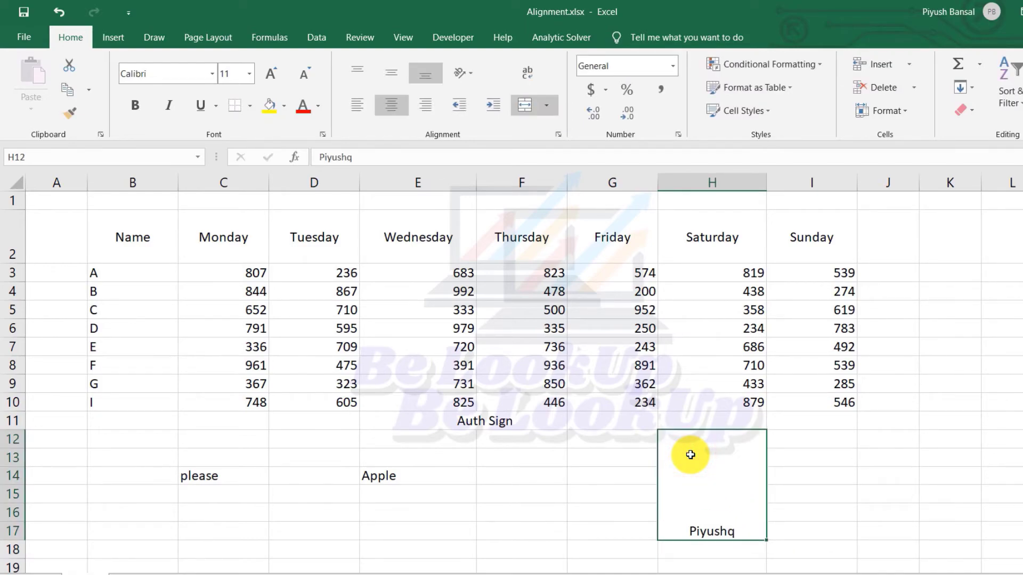
{"action": "key", "text": "ctrl+z"}
{"action": "key", "text": "ctrl+z"}
{"action": "key", "text": "ctrl+z"}
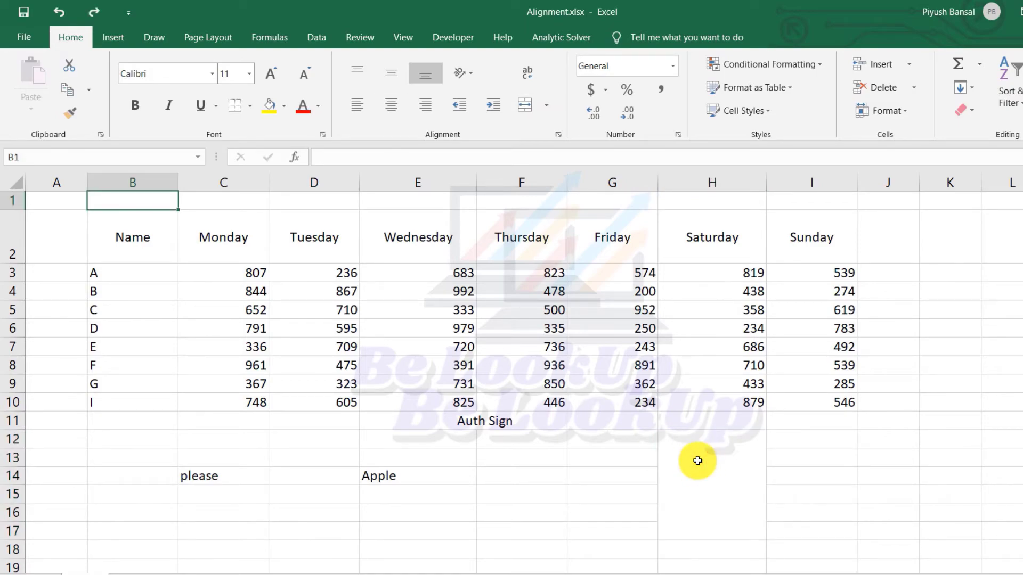
Enter the title 'Weekly sale' in cell B1 above the weekday table
{"action": "key", "text": "ctrl+z"}
{"action": "key", "text": "ctrl+z"}
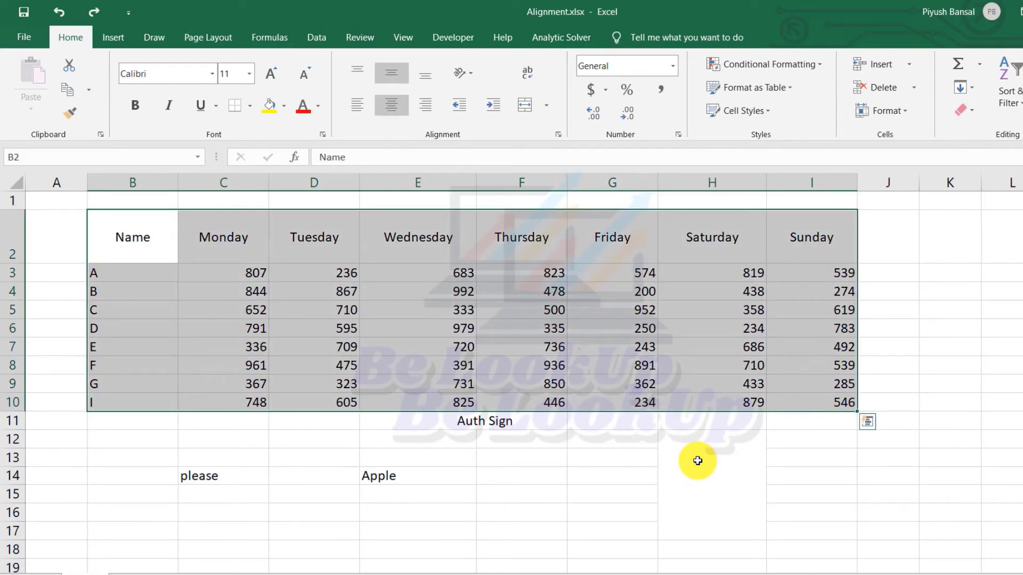
{"action": "key", "text": "ctrl+z"}
{"action": "type", "text": "Weekly sale"}
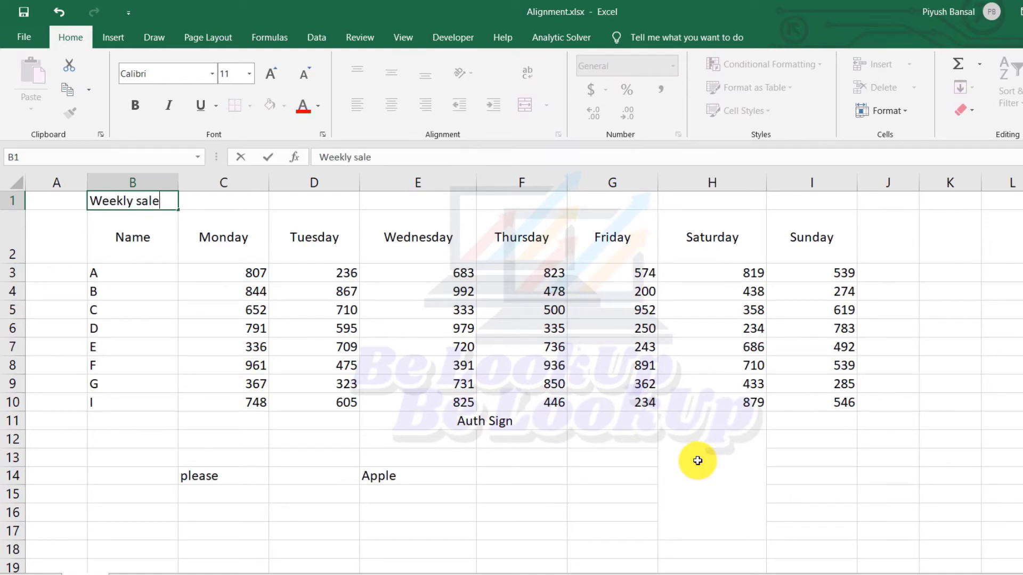
{"action": "key", "text": "ctrl+Return"}
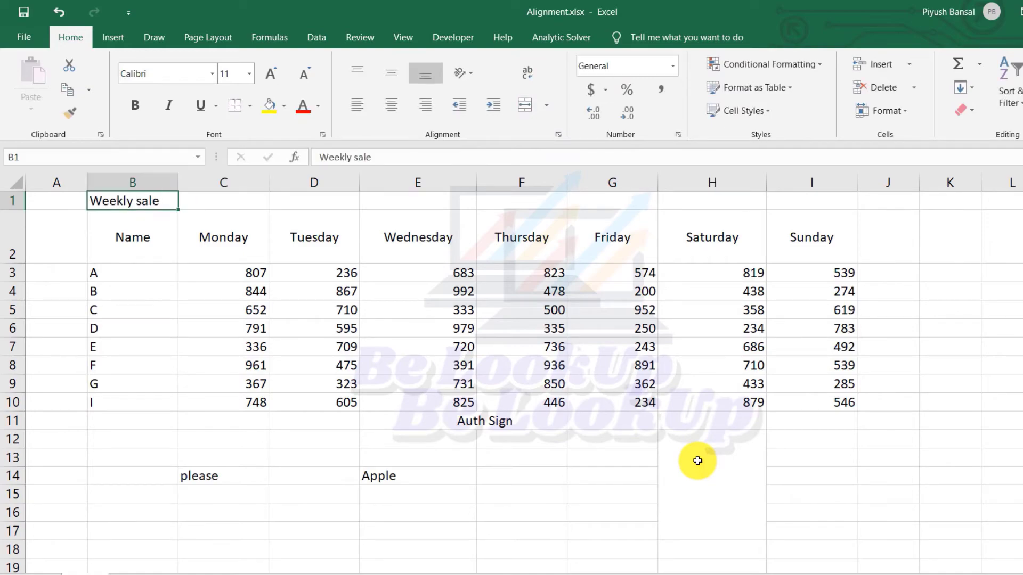
Select the title row span B1 through I1
{"action": "key", "text": "Right"}
{"action": "key", "text": "Left"}
{"action": "key", "text": "shift+Right"}
{"action": "key", "text": "shift+Right"}
{"action": "key", "text": "shift+Right"}
{"action": "key", "text": "shift+Right"}
{"action": "key", "text": "shift+Right"}
{"action": "key", "text": "shift+Right"}
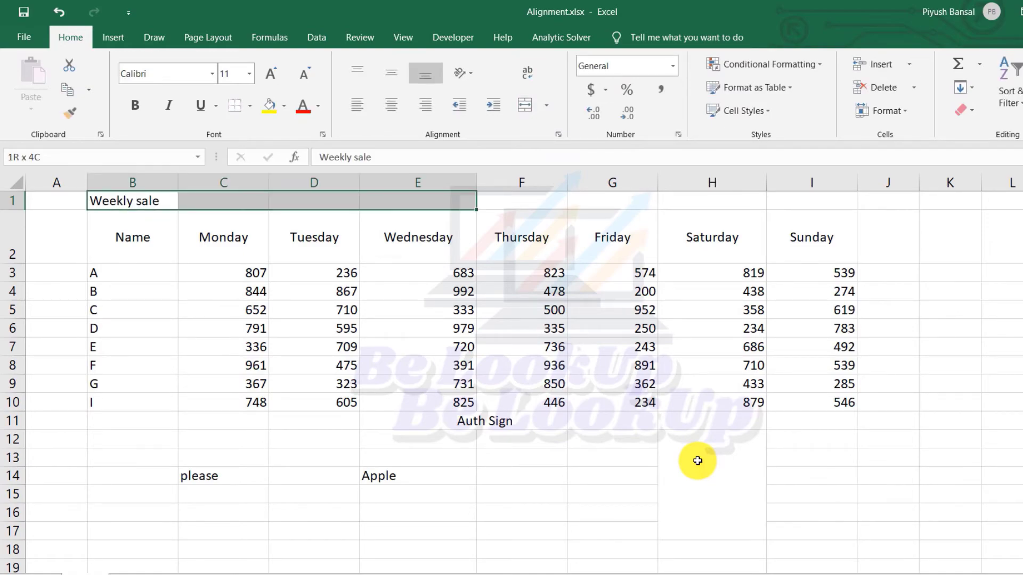
{"action": "key", "text": "shift+Right"}
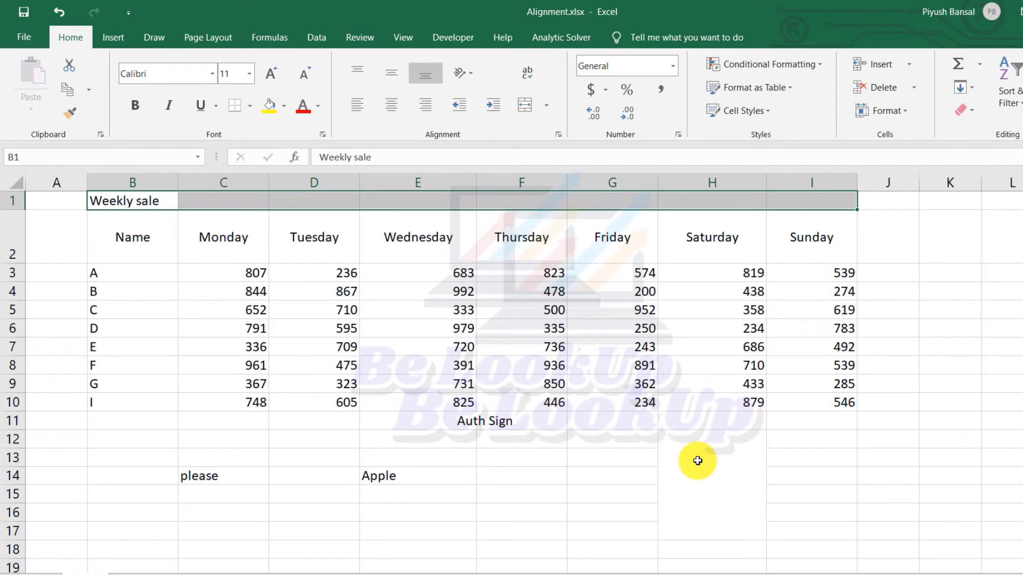
{"action": "key", "text": "Left"}
{"action": "key", "text": "Right"}
{"action": "key", "text": "shift+Right"}
{"action": "key", "text": "shift+Right"}
{"action": "key", "text": "shift+Right"}
{"action": "key", "text": "shift+Right"}
{"action": "key", "text": "shift+Right"}
{"action": "key", "text": "shift+Right"}
{"action": "key", "text": "shift+Right"}
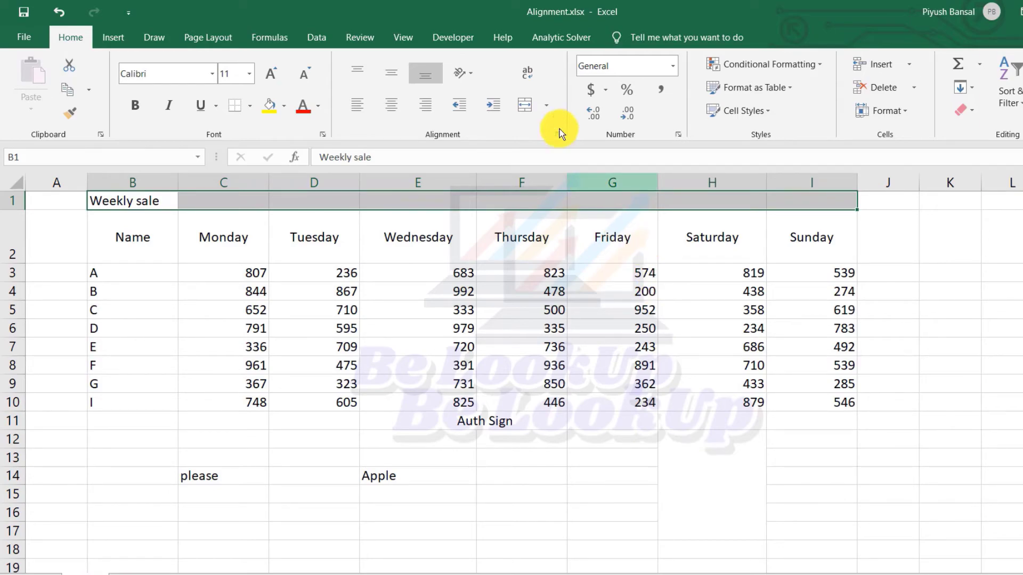
Apply Merge & Center to B1:I1 so 'Weekly sale' is centred over the table
{"action": "left_click", "coordinate": [550, 105]}
{"action": "left_click", "coordinate": [551, 128]}
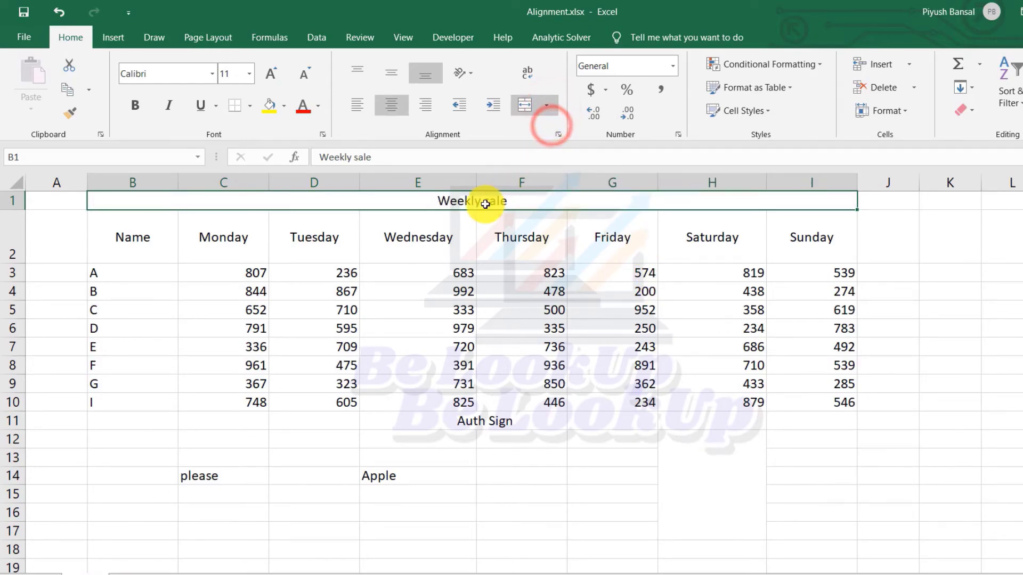
{"action": "left_click", "coordinate": [339, 200]}
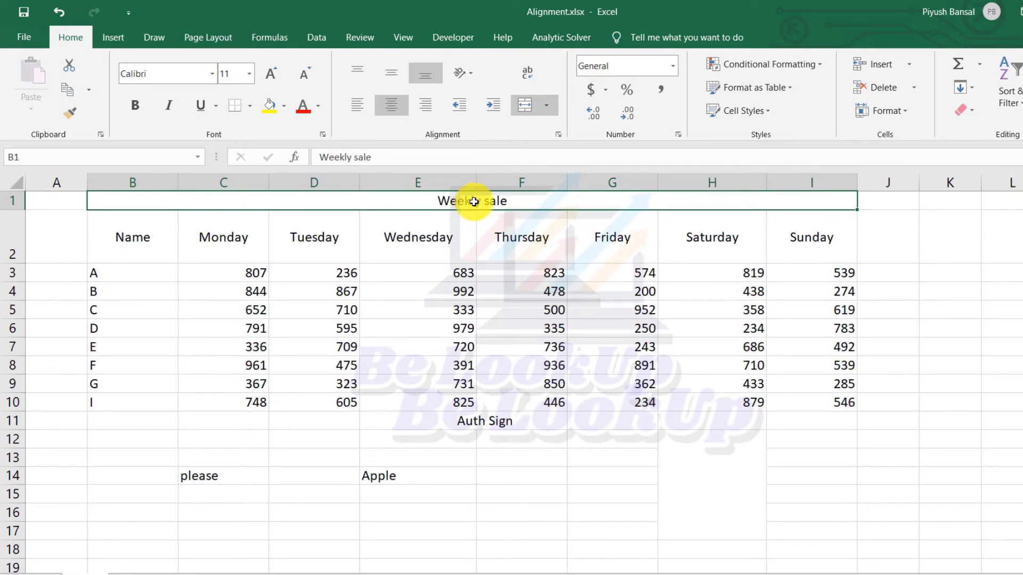
{"action": "left_click", "coordinate": [546, 104]}
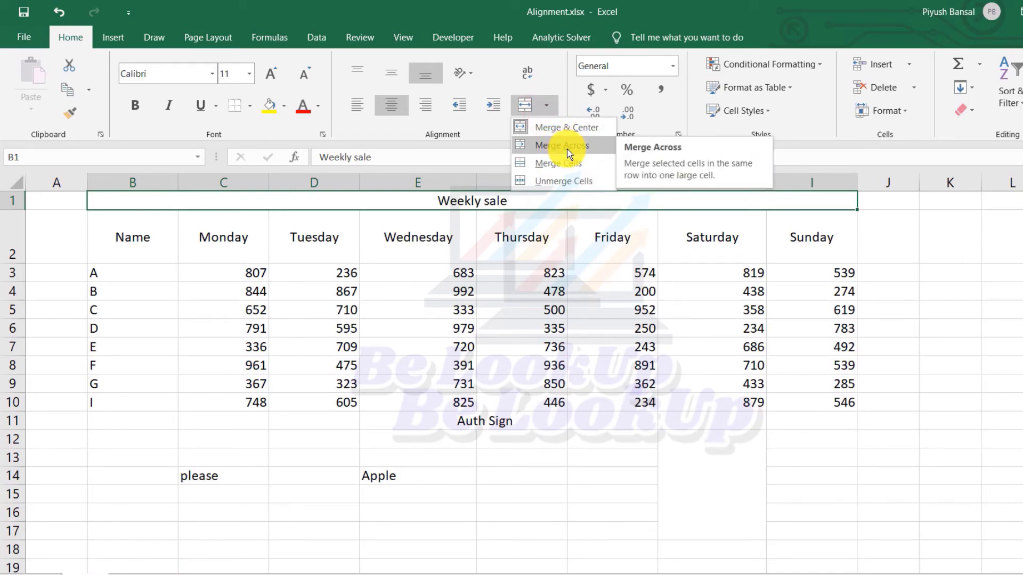
Reselect B1:I1 and apply Merge Across to the title row
{"action": "left_click", "coordinate": [568, 152]}
{"action": "key", "text": "Left"}
{"action": "key", "text": "Right"}
{"action": "key", "text": "shift+Right"}
{"action": "key", "text": "shift+Right"}
{"action": "key", "text": "shift+Right"}
{"action": "key", "text": "shift+Right"}
{"action": "key", "text": "shift+Right"}
{"action": "key", "text": "shift+Right"}
{"action": "key", "text": "shift+Right"}
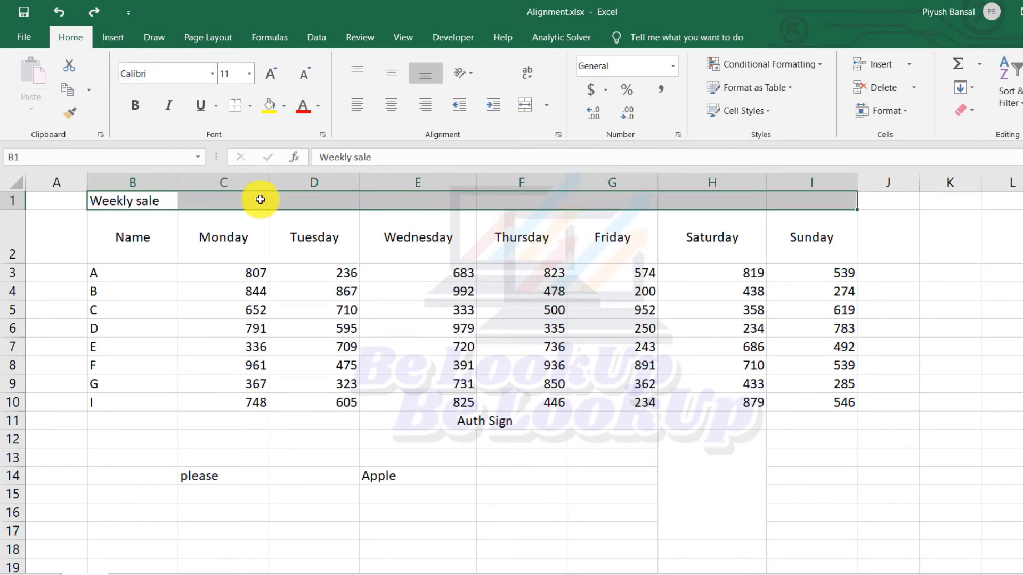
{"action": "left_click", "coordinate": [546, 105]}
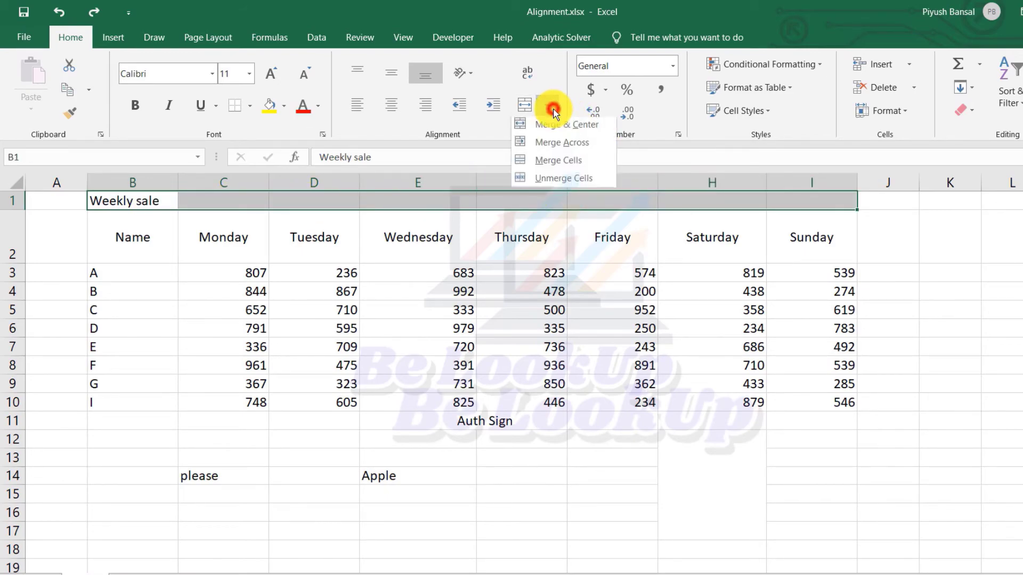
{"action": "left_click", "coordinate": [554, 145]}
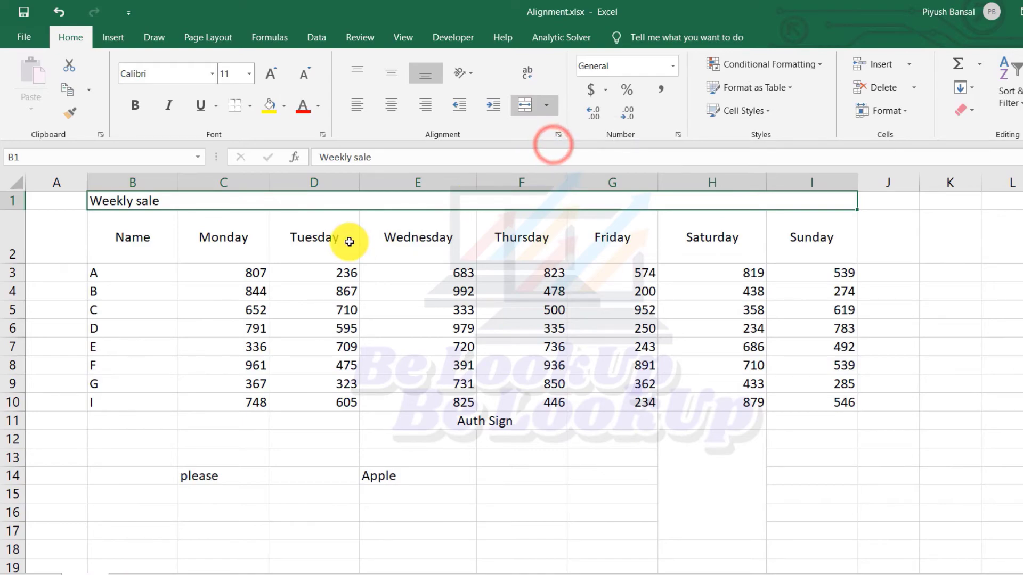
Try centring 'Weekly sale' in the merged cell, then undo it
{"action": "left_click", "coordinate": [293, 205]}
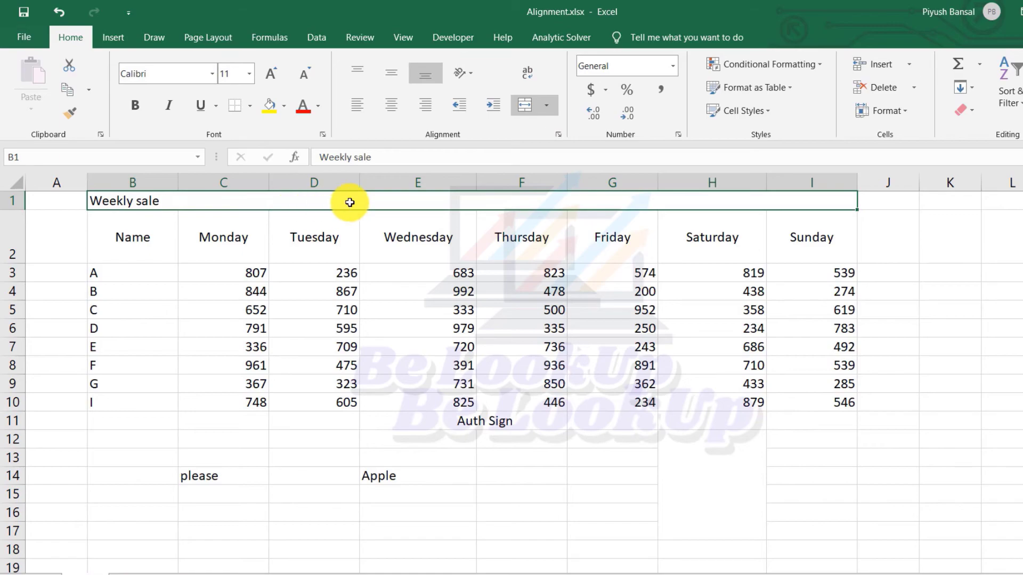
{"action": "key", "text": "ctrl+z"}
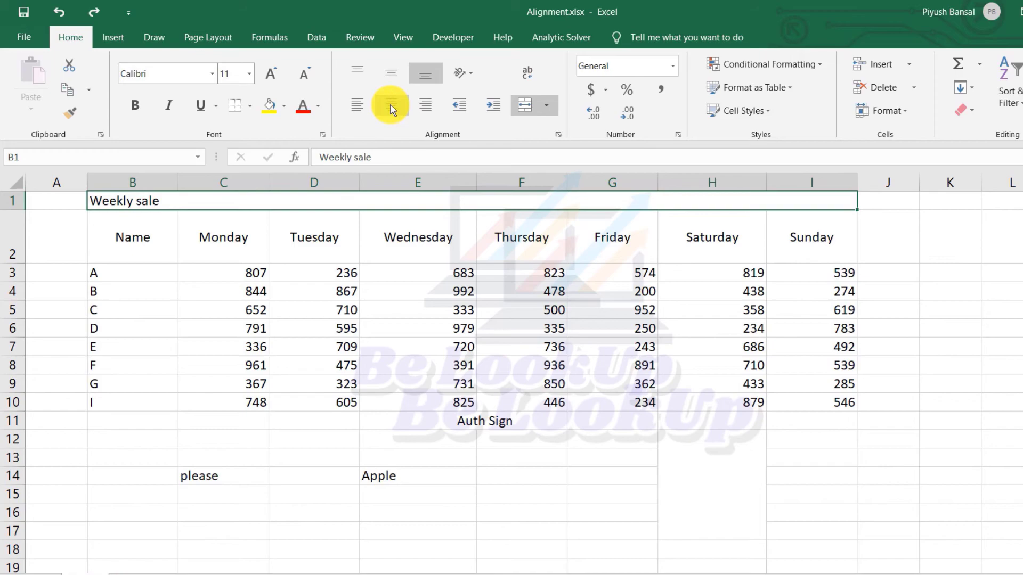
{"action": "left_click", "coordinate": [391, 104]}
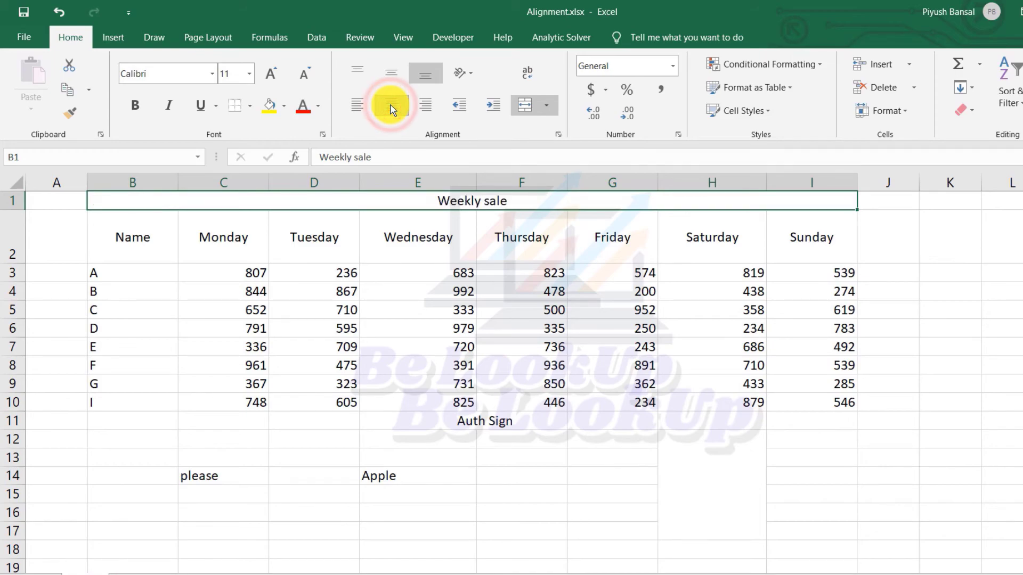
{"action": "key", "text": "ctrl+z"}
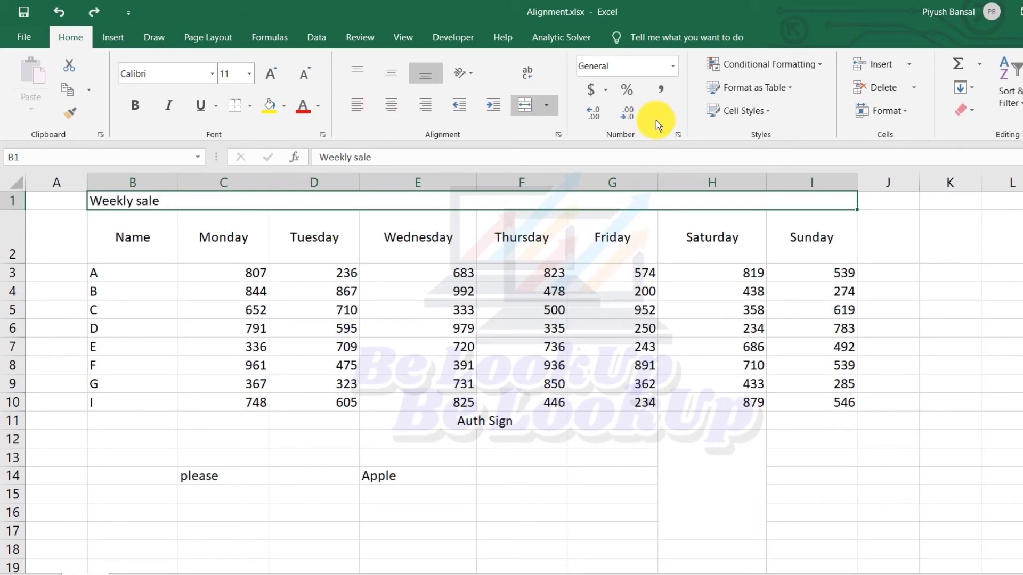
{"action": "left_click", "coordinate": [554, 106]}
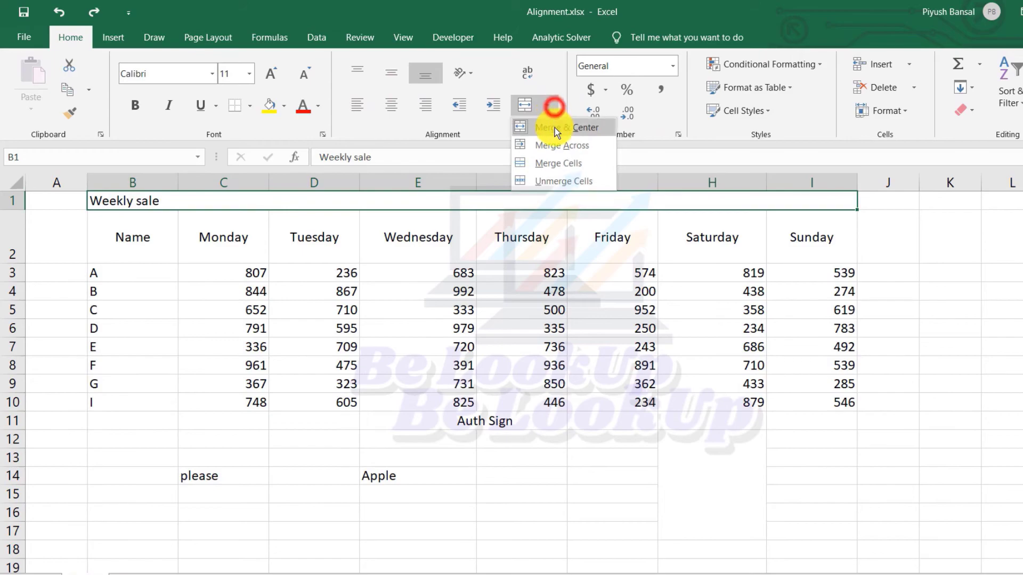
Try a plain Merge Cells on B1:I1, undo it, and reselect the title row
{"action": "left_click", "coordinate": [558, 163]}
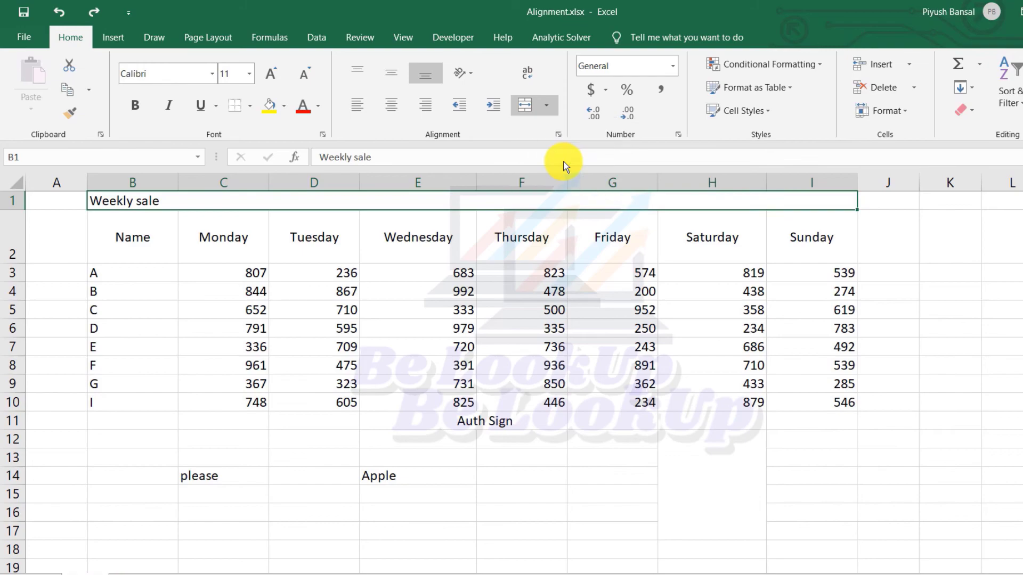
{"action": "key", "text": "ctrl+z"}
{"action": "key", "text": "Left"}
{"action": "key", "text": "Right"}
{"action": "key", "text": "shift+Right"}
{"action": "key", "text": "shift+Right"}
{"action": "key", "text": "shift+Right"}
{"action": "key", "text": "shift+Right"}
{"action": "key", "text": "shift+Right"}
{"action": "key", "text": "shift+Right"}
{"action": "key", "text": "shift+Right"}
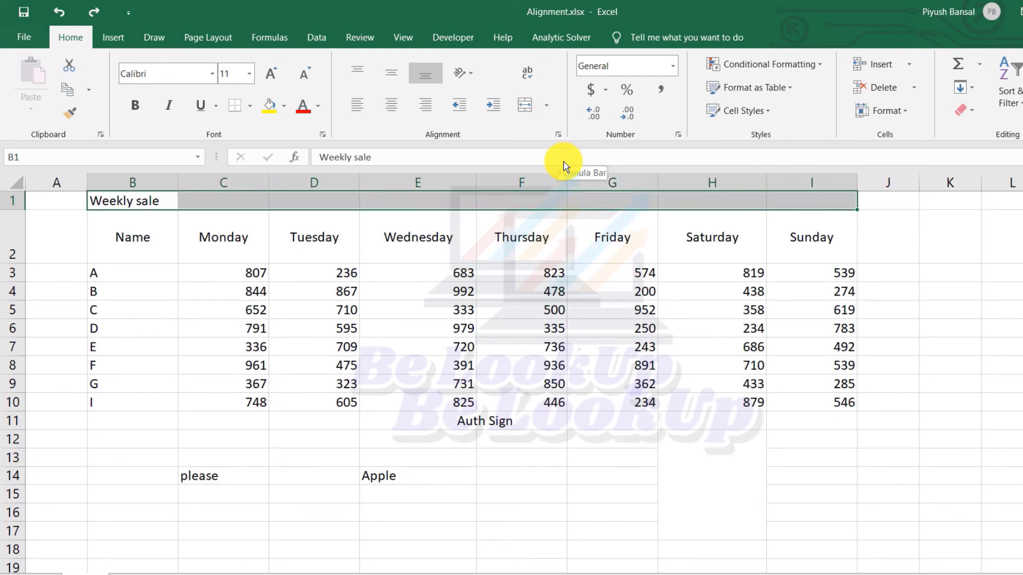
Merge B1:I1 with Merge Cells, then split it back with Unmerge Cells
{"action": "left_click", "coordinate": [546, 105]}
{"action": "left_click", "coordinate": [551, 161]}
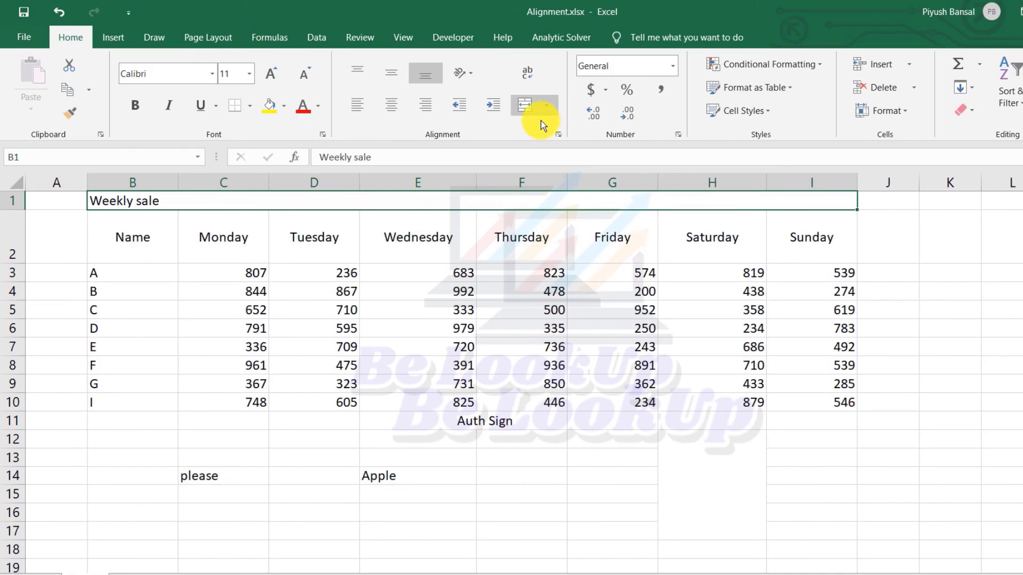
{"action": "left_click", "coordinate": [547, 106]}
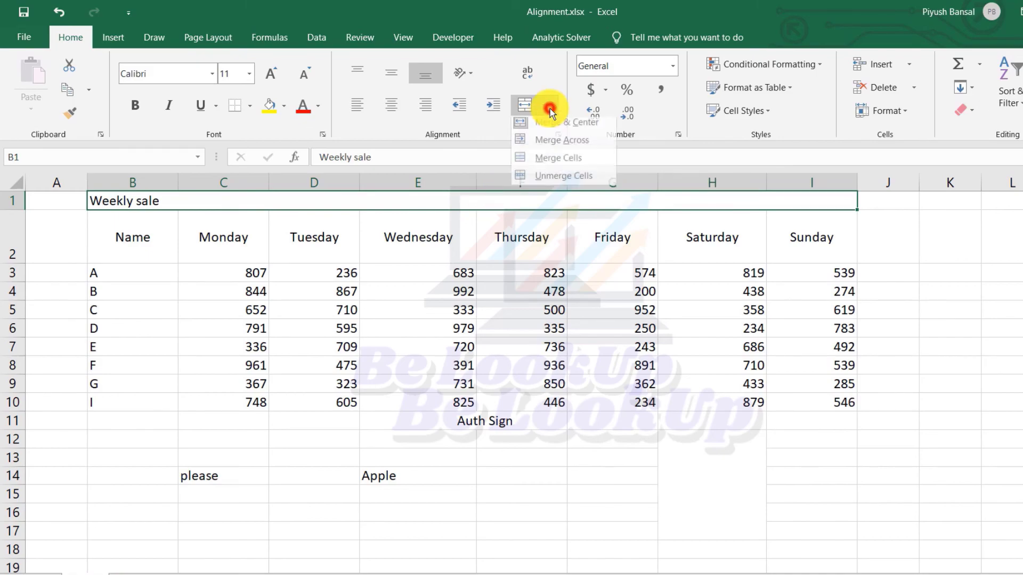
{"action": "left_click", "coordinate": [560, 181]}
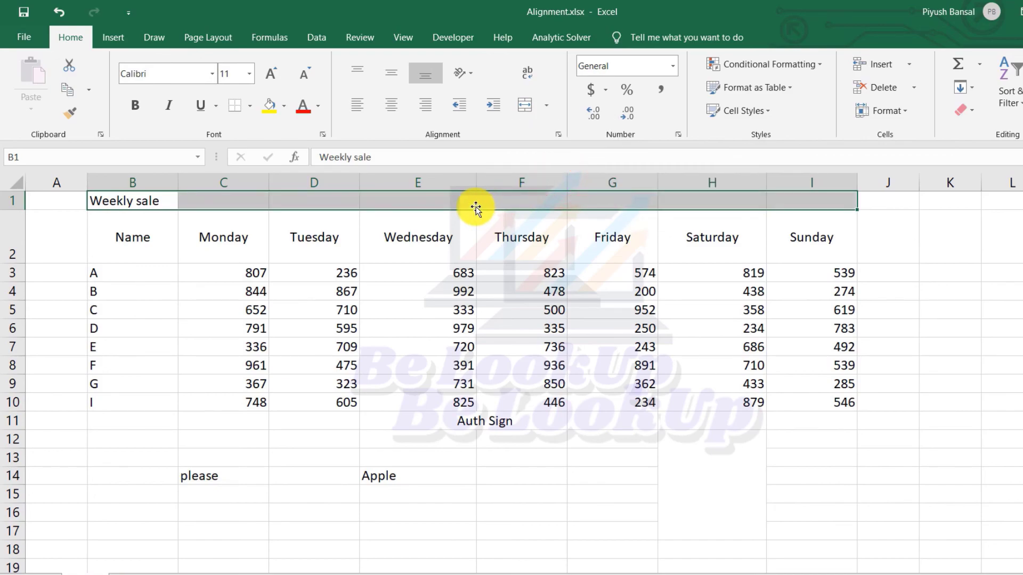
{"action": "left_click", "coordinate": [415, 198]}
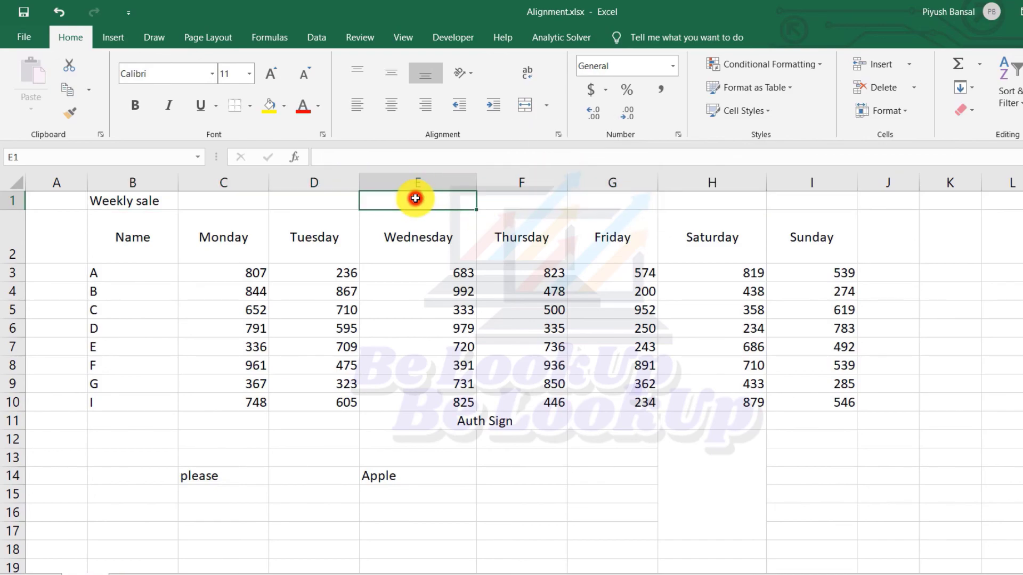
Select exactly B1:I1 in the title row
{"action": "key", "text": "ctrl+Left"}
{"action": "key", "text": "ctrl+shift+Right"}
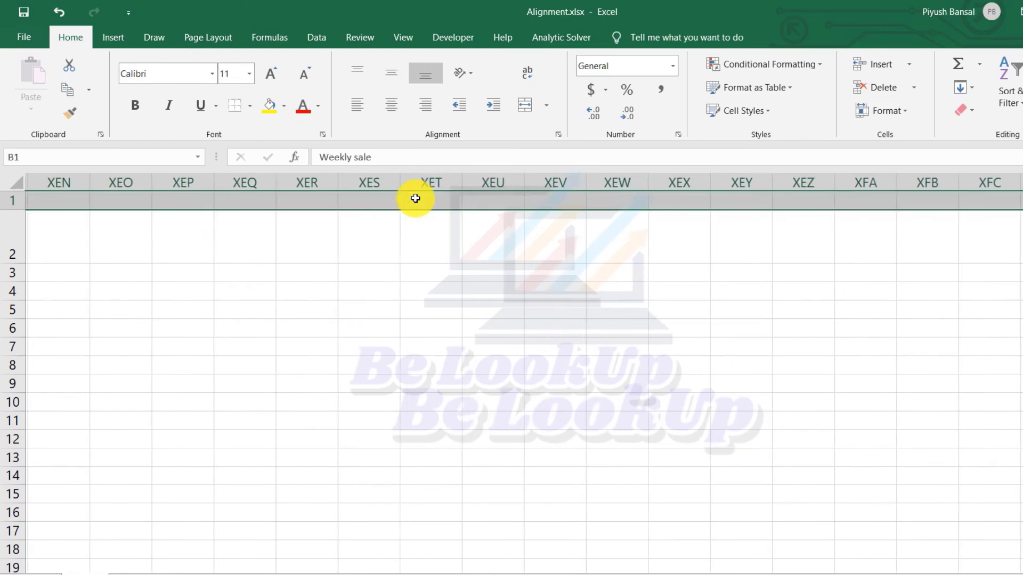
{"action": "key", "text": "ctrl+shift+Left"}
{"action": "key", "text": "shift+Right"}
{"action": "key", "text": "shift+Right"}
{"action": "key", "text": "shift+Right"}
{"action": "key", "text": "shift+Right"}
{"action": "key", "text": "shift+Right"}
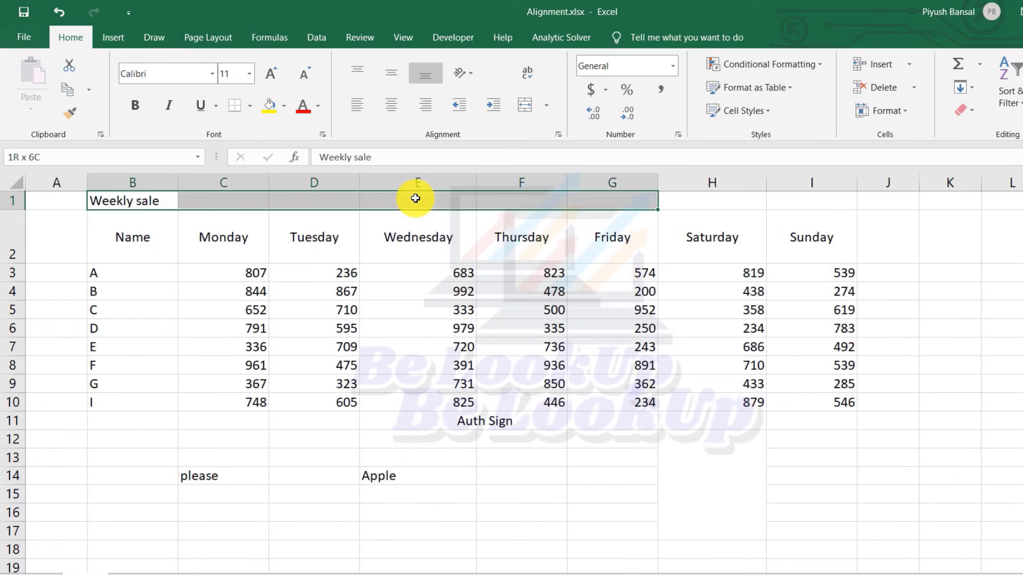
{"action": "key", "text": "shift+Right"}
{"action": "key", "text": "shift+Right"}
{"action": "key", "text": "shift+Right"}
{"action": "key", "text": "shift+Left"}
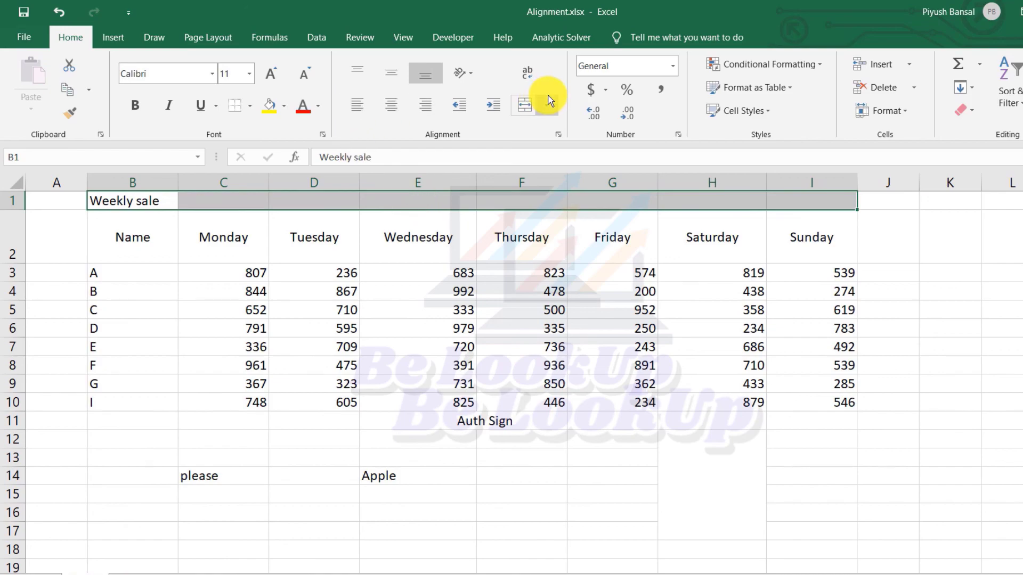
Merge & Center the 'Weekly sale' title and select the whole table B1:I10
{"action": "left_click", "coordinate": [549, 100]}
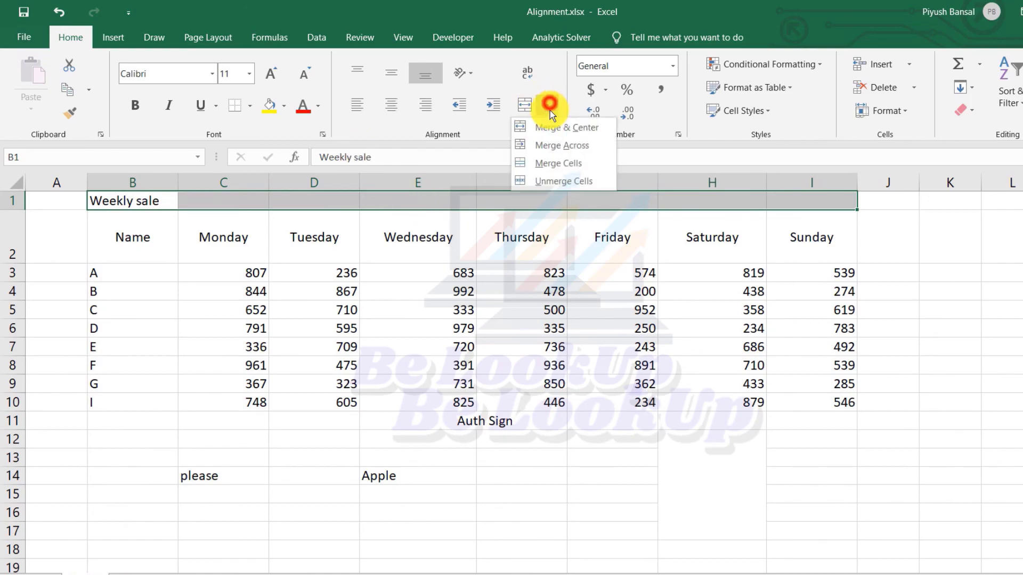
{"action": "left_click", "coordinate": [571, 130]}
{"action": "key", "text": "ctrl+shift+Down"}
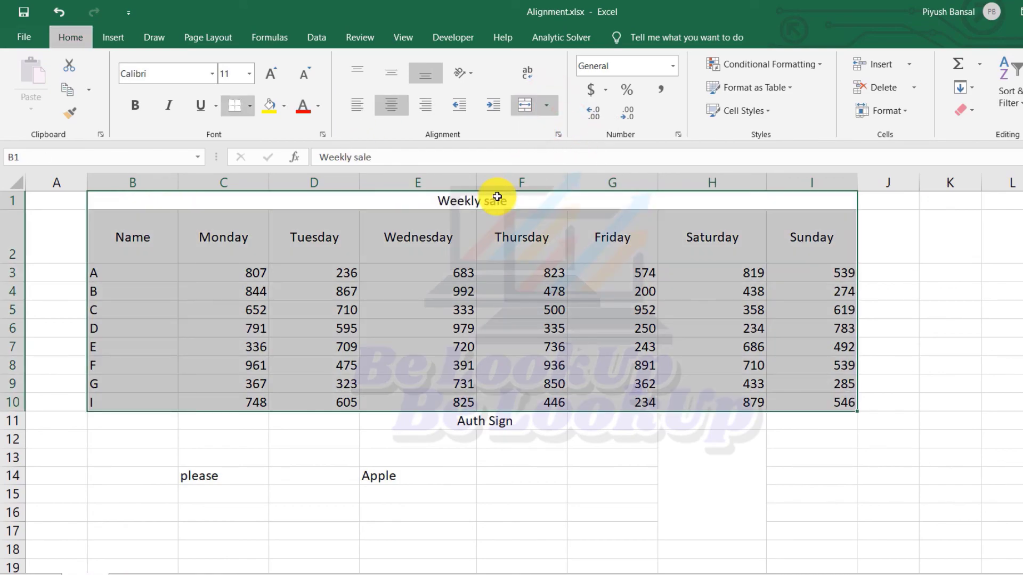
{"action": "left_click", "coordinate": [450, 242]}
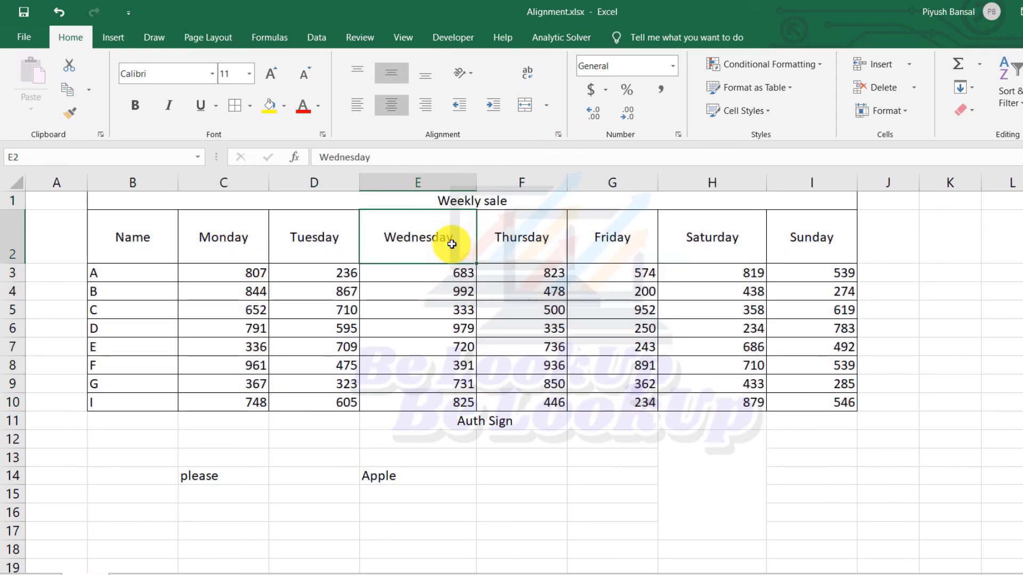